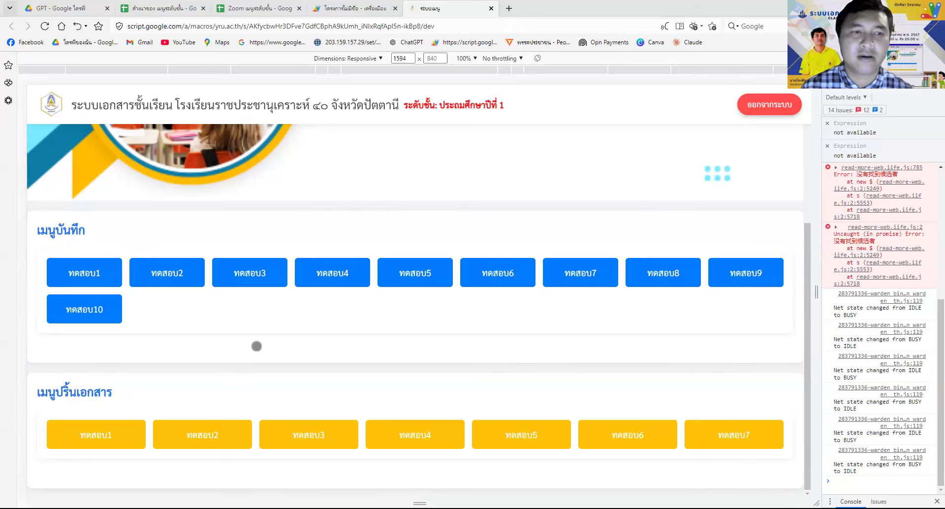
# Switch from the web app's menu page to the "Zoom เมนูระดับชั้น" spreadsheet and examine the grade-level, menu and link labels in column A
pyautogui.scroll(1, 96, 369)
pyautogui.scroll(-1, 148, 384)
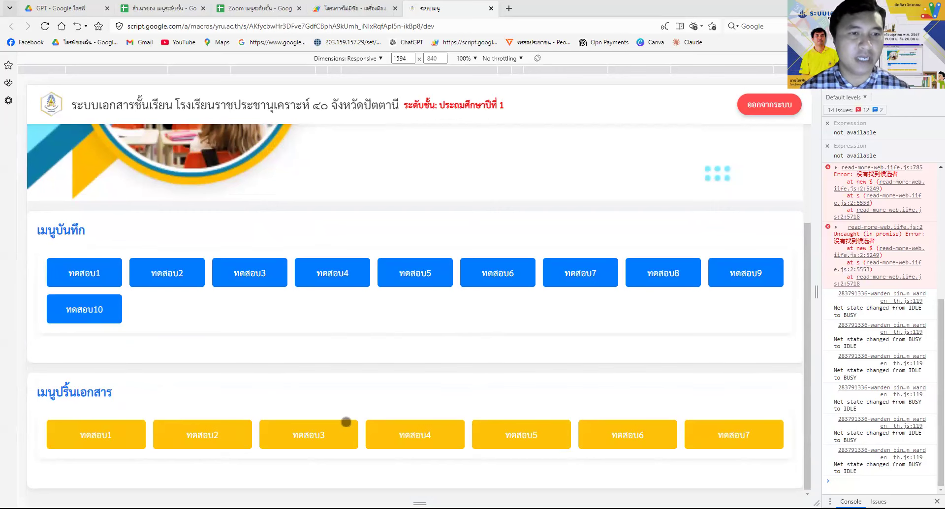
pyautogui.click(261, 6)
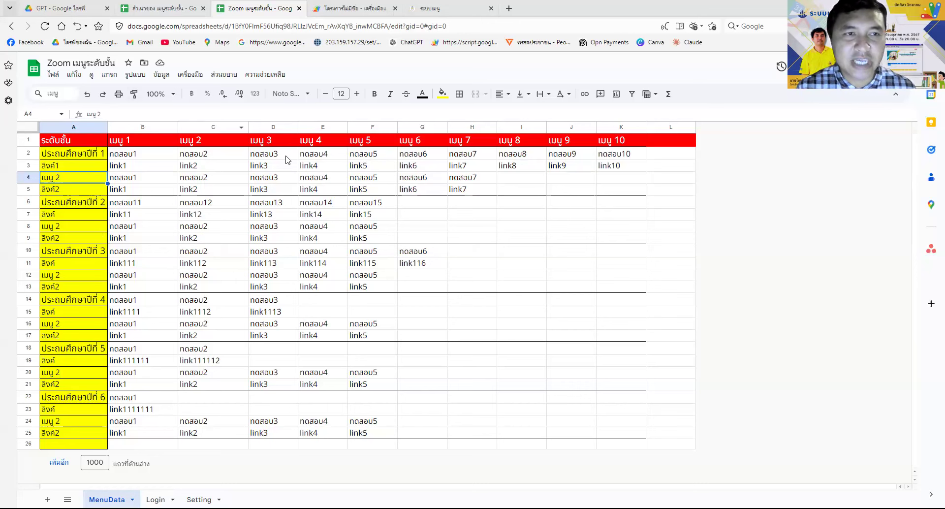
pyautogui.click(72, 129)
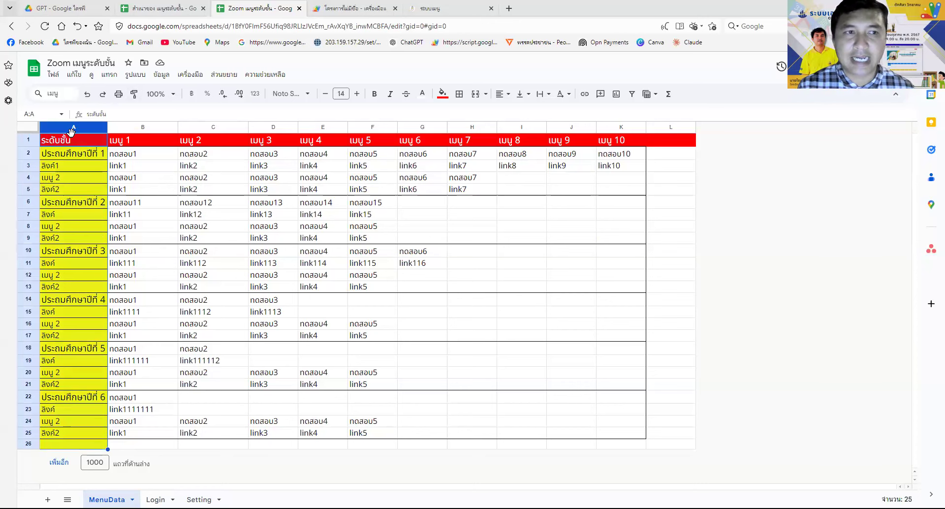
pyautogui.click(78, 155)
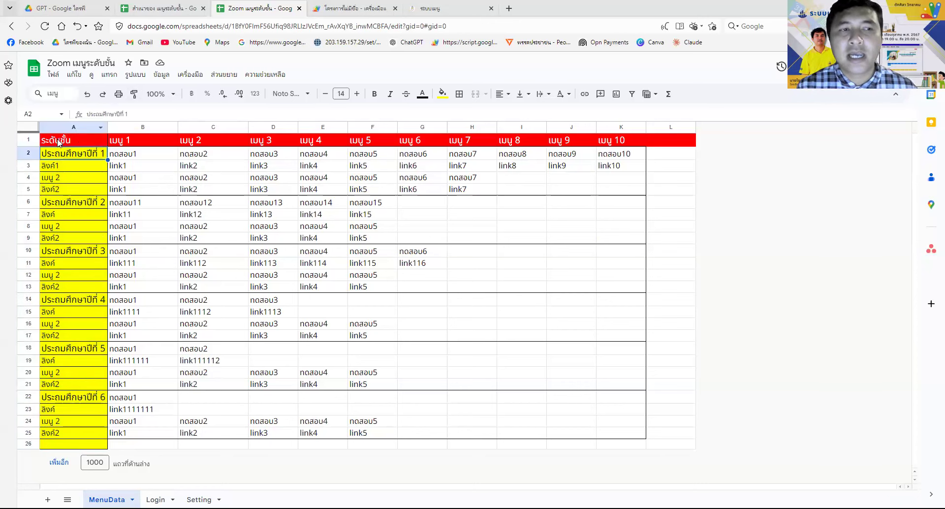
pyautogui.click(58, 143)
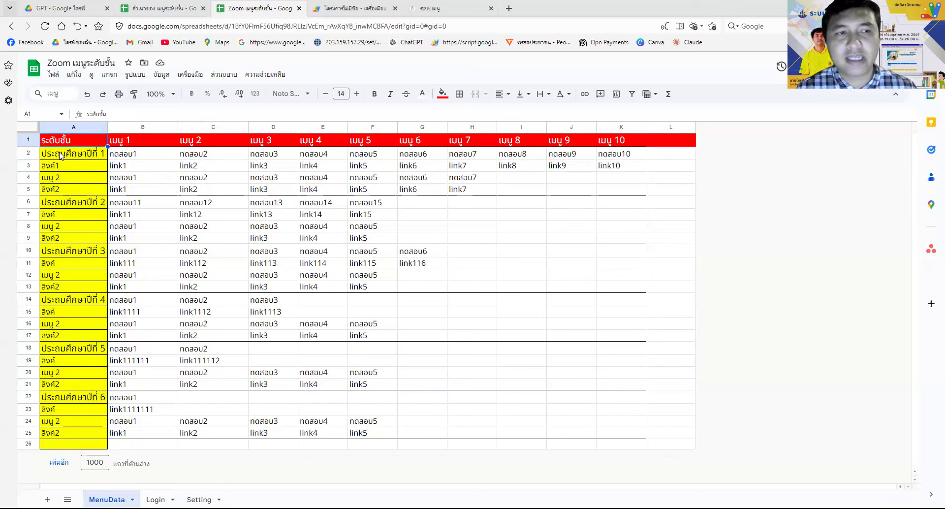
pyautogui.click(60, 157)
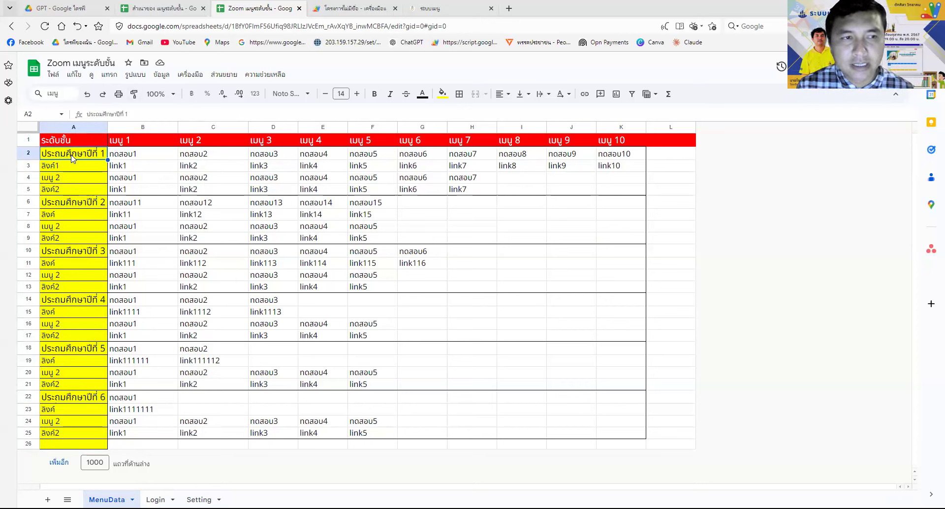
pyautogui.click(87, 169)
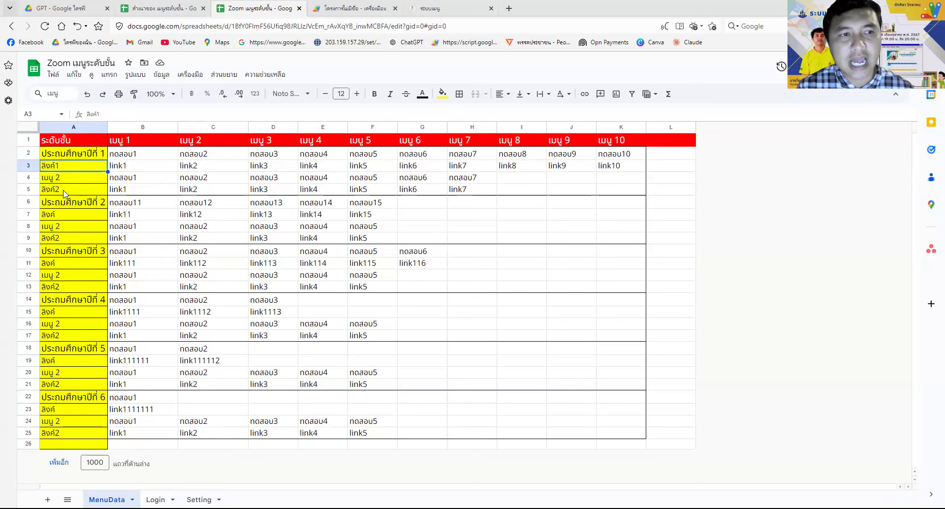
pyautogui.press('Down')
pyautogui.press('Down')
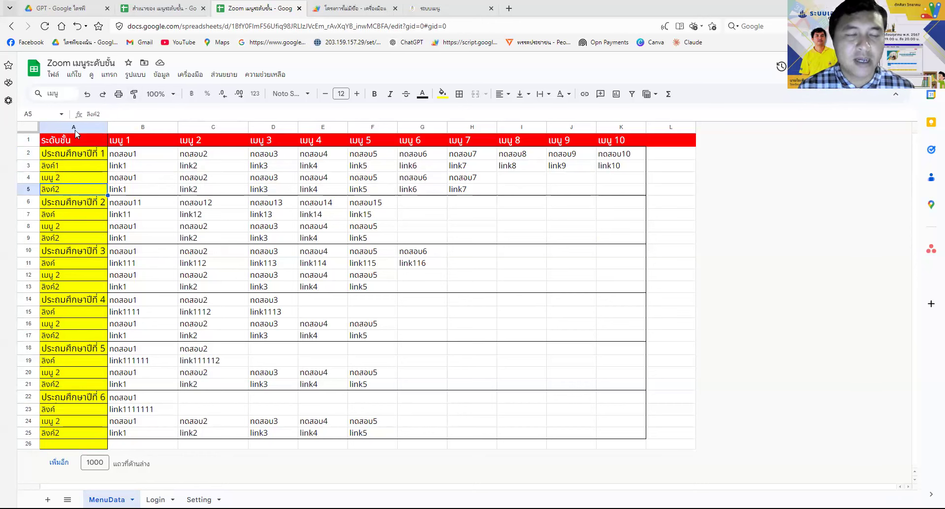
pyautogui.click(75, 159)
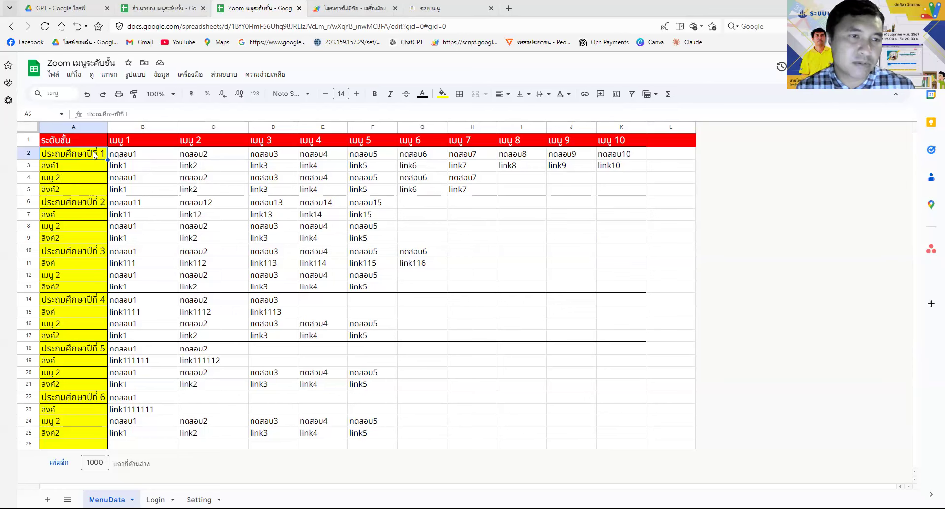
# Examine the ประถมศึกษาปีที่ 1 menu names and the menu headings in row 1, and compare them with the web app's buttons
pyautogui.click(131, 155)
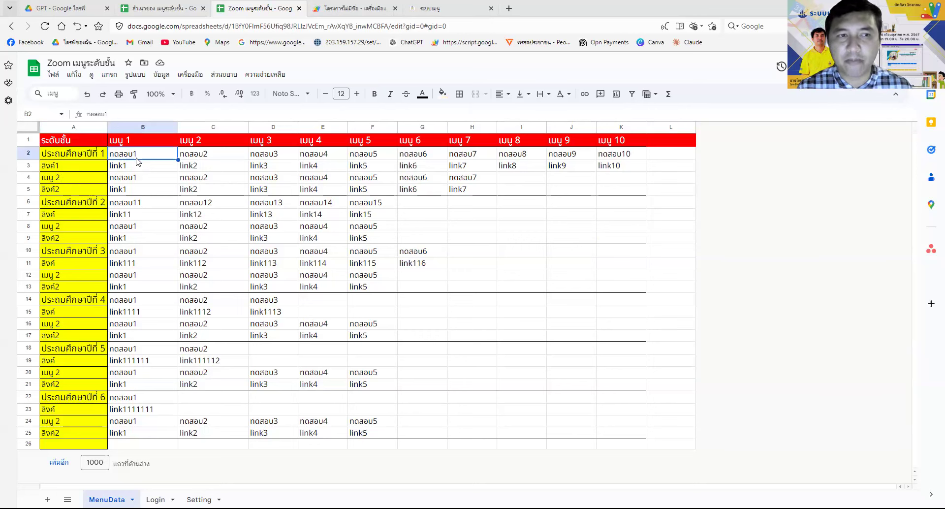
pyautogui.click(191, 155)
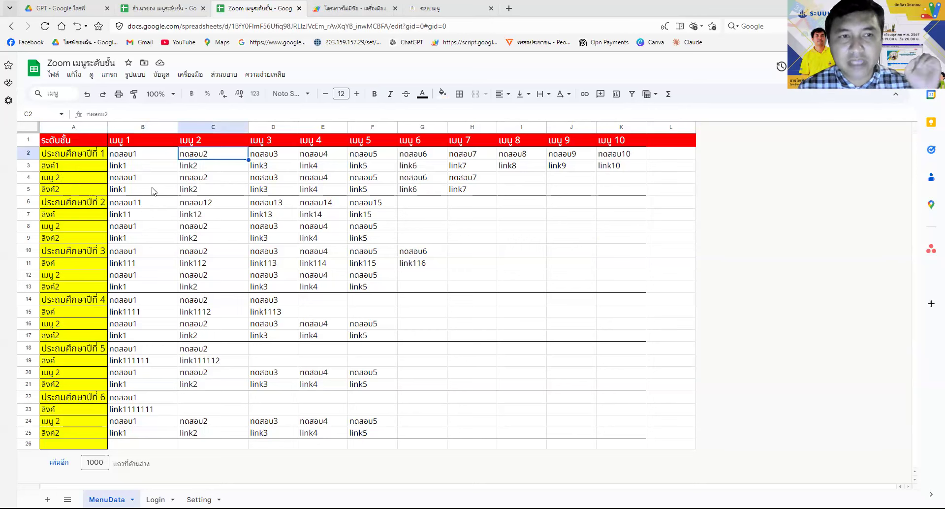
pyautogui.click(138, 140)
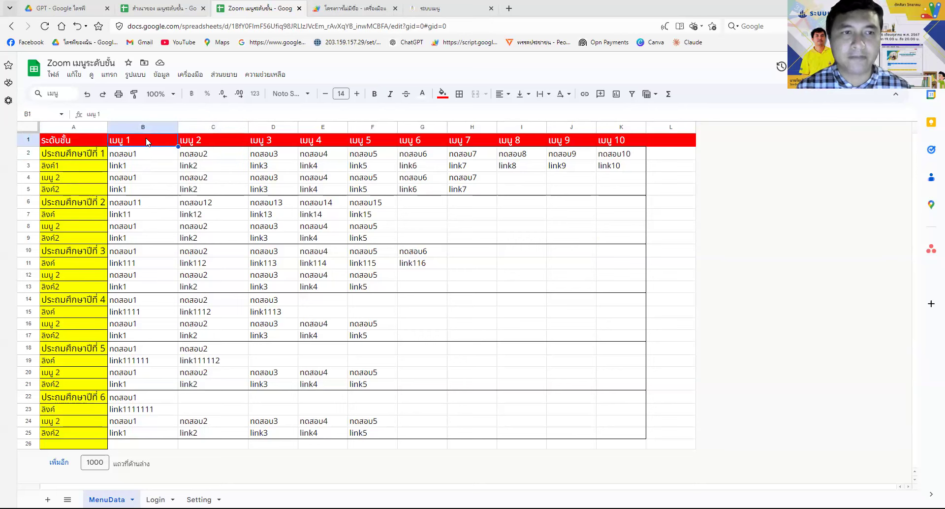
pyautogui.click(241, 141)
pyautogui.click(271, 141)
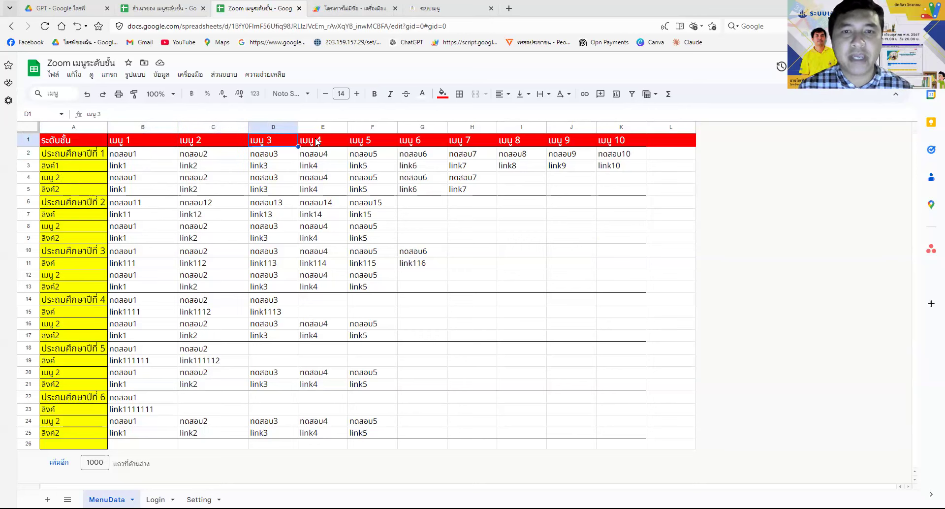
pyautogui.click(316, 141)
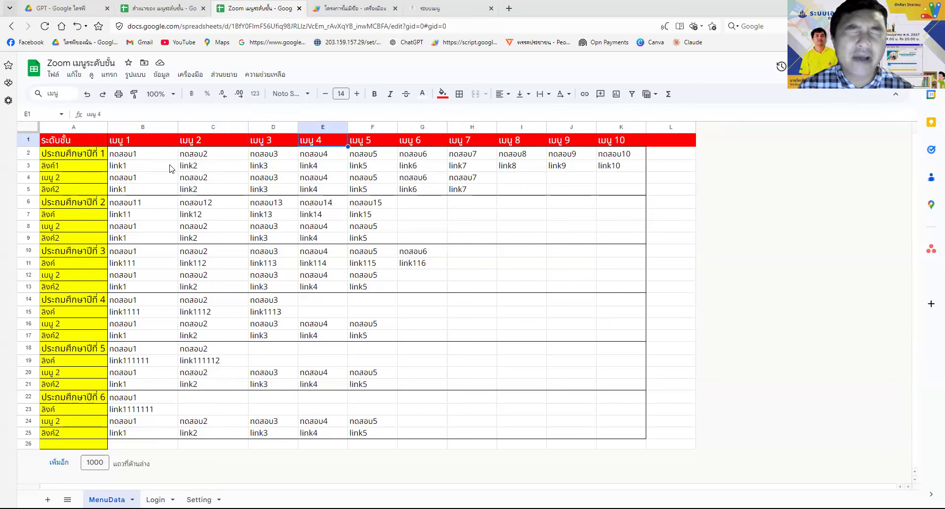
pyautogui.click(476, 6)
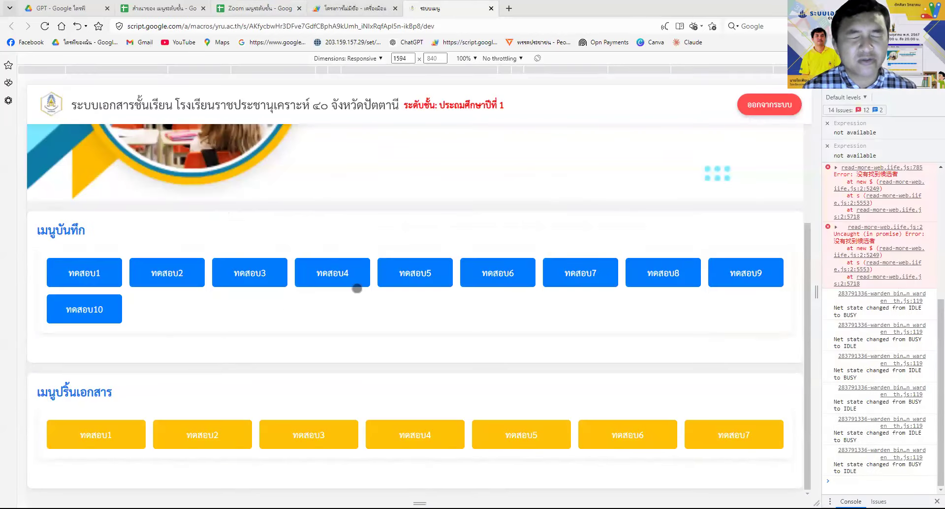
pyautogui.click(260, 7)
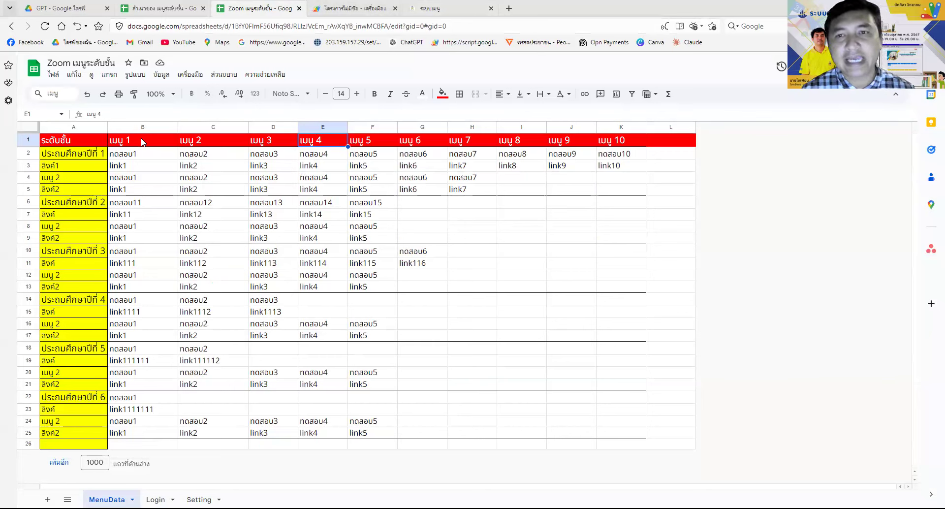
# Extend the menu headings in row 1 from K1 into L1 by autofill to add เมนู 11
pyautogui.click(628, 143)
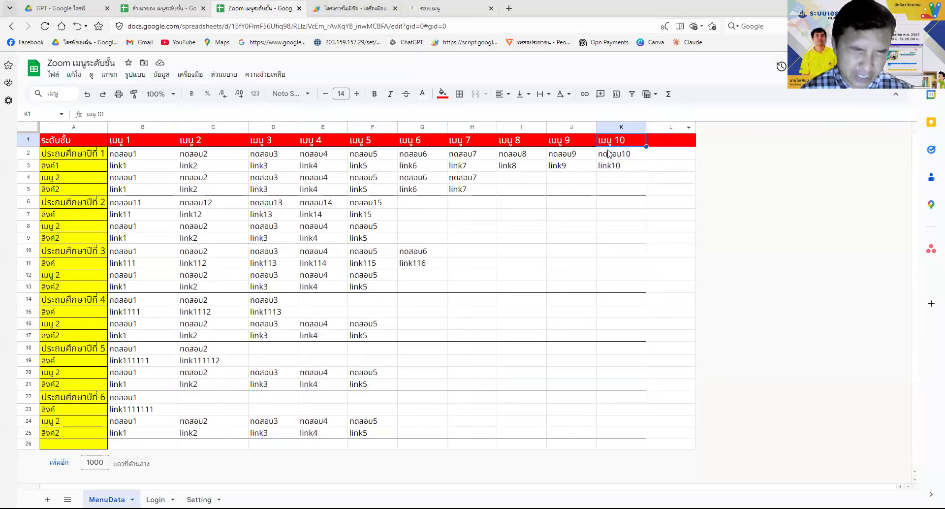
pyautogui.click(654, 143)
pyautogui.click(638, 144)
pyautogui.moveTo(646, 147); pyautogui.dragTo(675, 149)
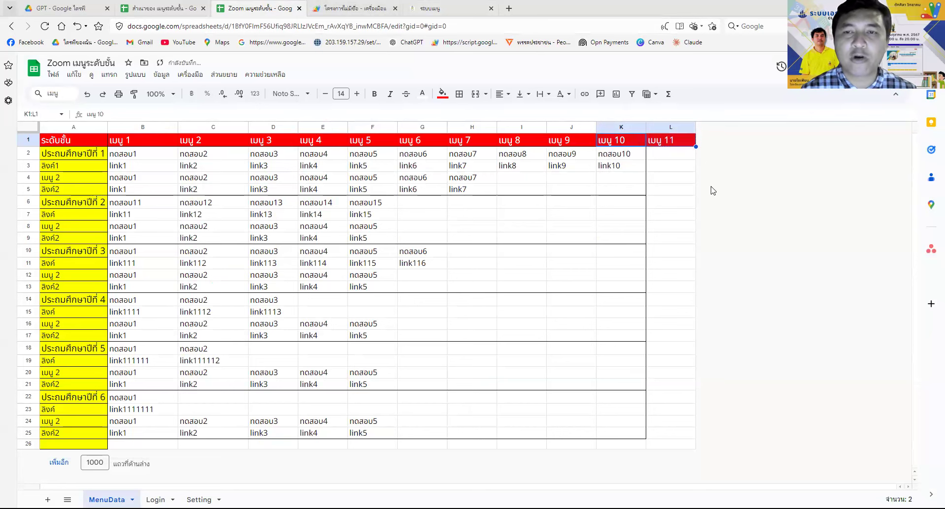
pyautogui.click(682, 143)
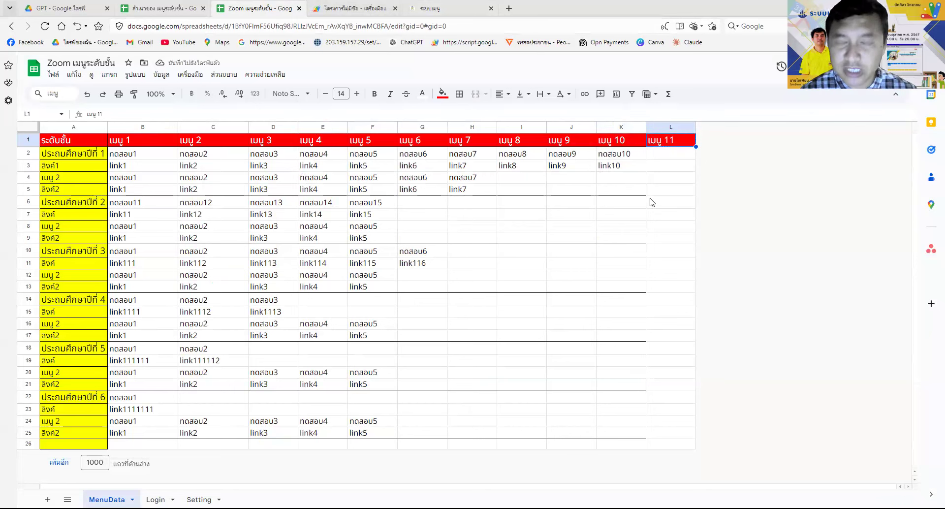
# Autofill the ประถมศึกษาปีที่ 1 menu names from K2 into L2 to add ทดสอบ11
pyautogui.click(665, 154)
pyautogui.click(644, 157)
pyautogui.moveTo(647, 159); pyautogui.dragTo(676, 180)
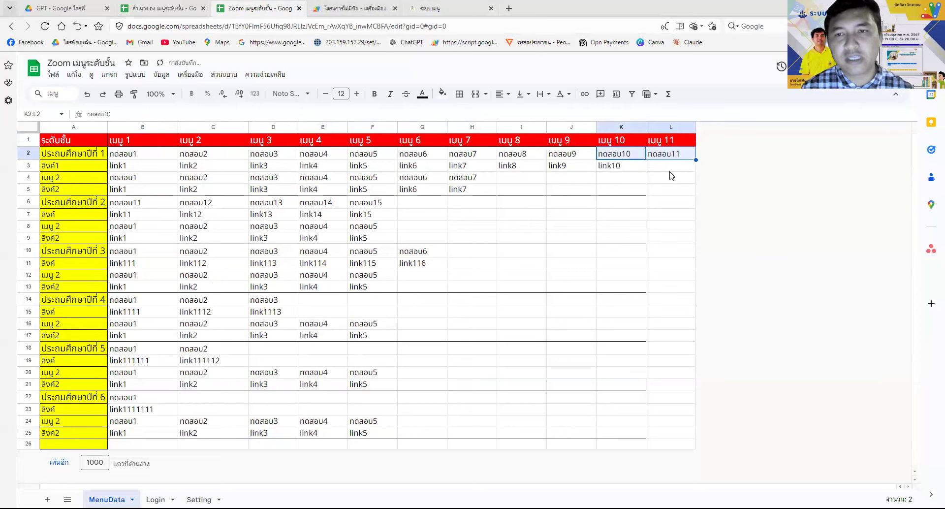
pyautogui.click(677, 157)
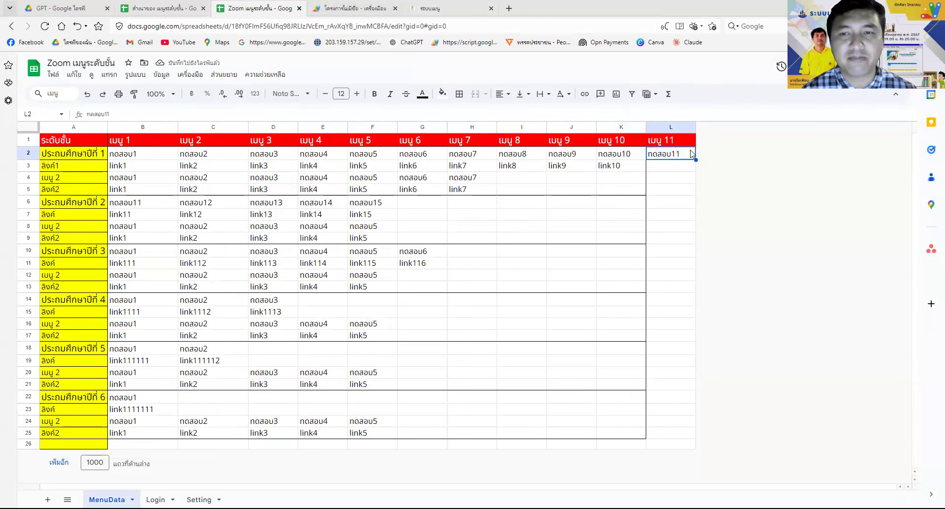
# View the web app's menu buttons, then return to the spreadsheet and review the เมนู 11 heading and the ทดสอบ11 entry
pyautogui.click(443, 8)
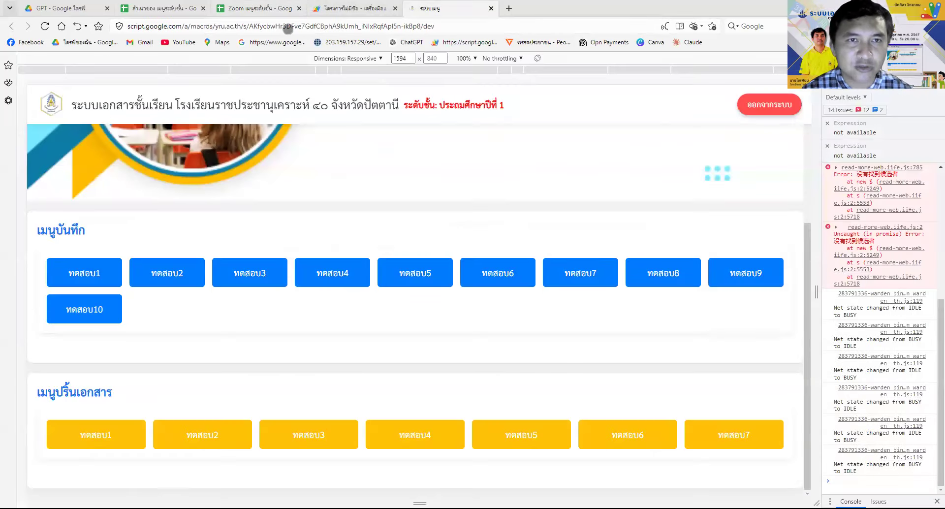
pyautogui.click(262, 6)
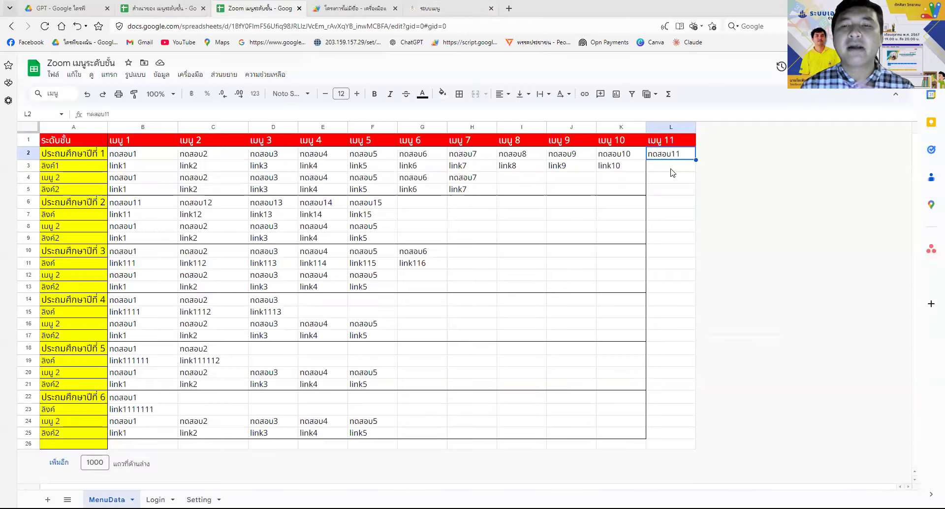
pyautogui.click(678, 140)
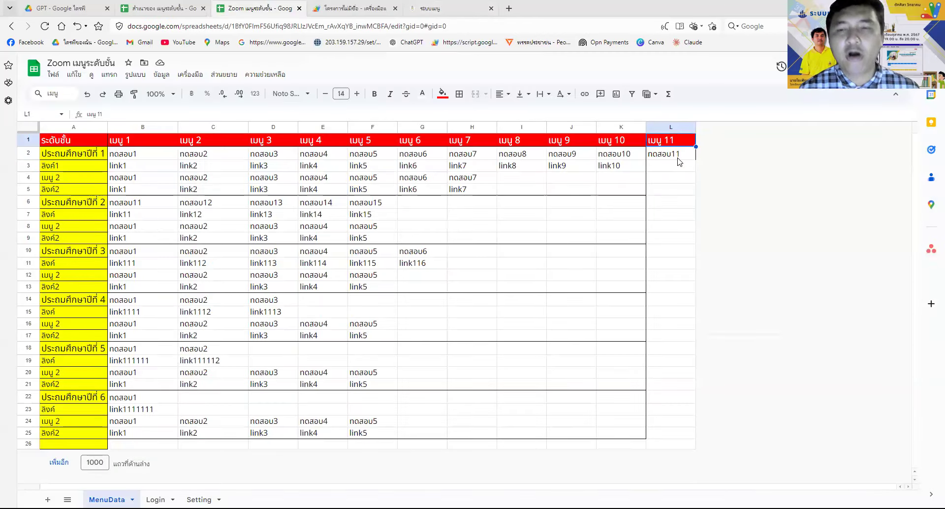
pyautogui.click(678, 158)
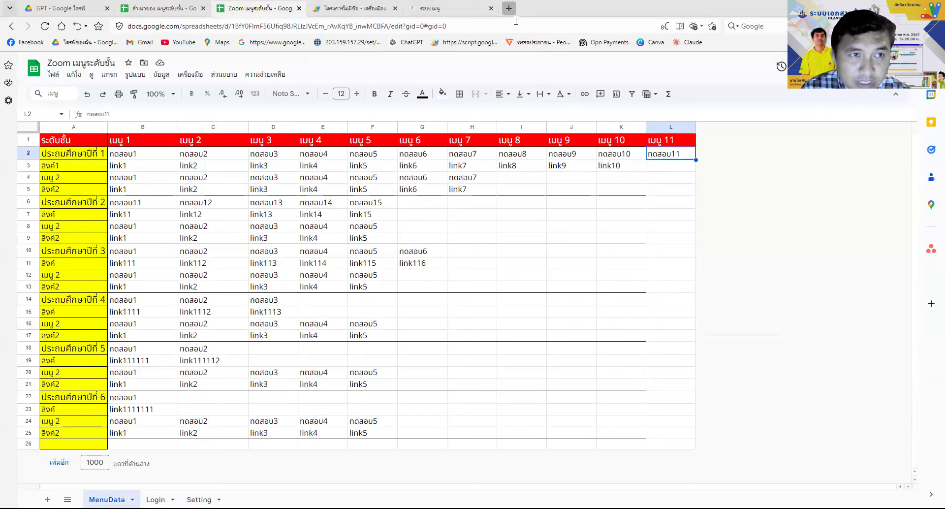
pyautogui.hotkey('ctrl', 't')
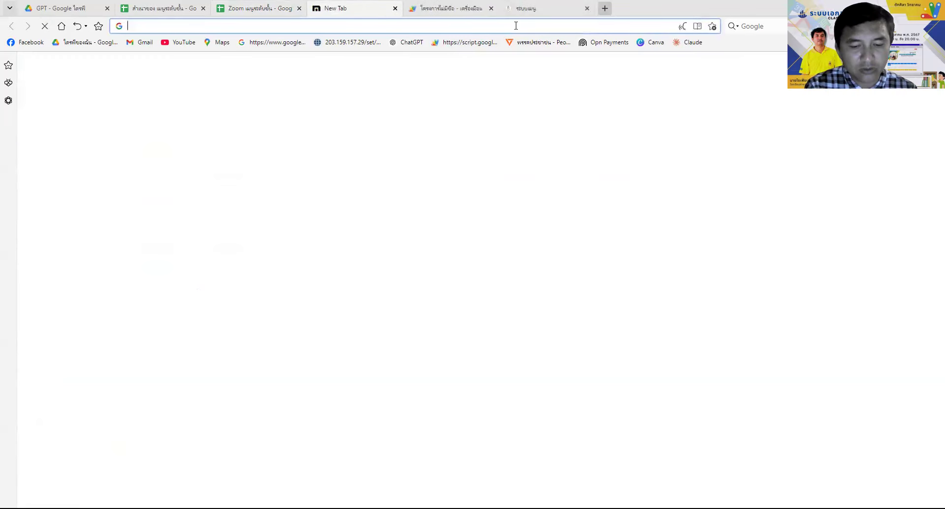
pyautogui.write('google.co.th')
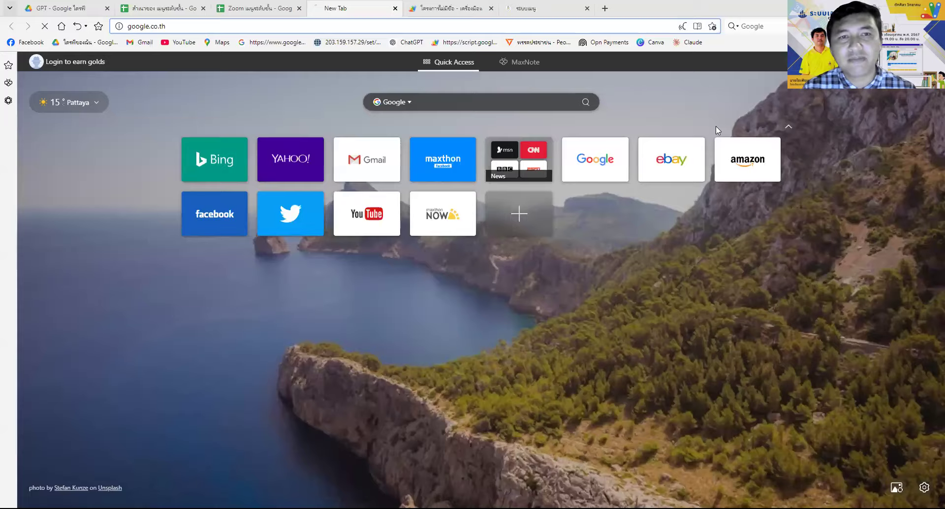
pyautogui.press('Return')
pyautogui.click(343, 27)
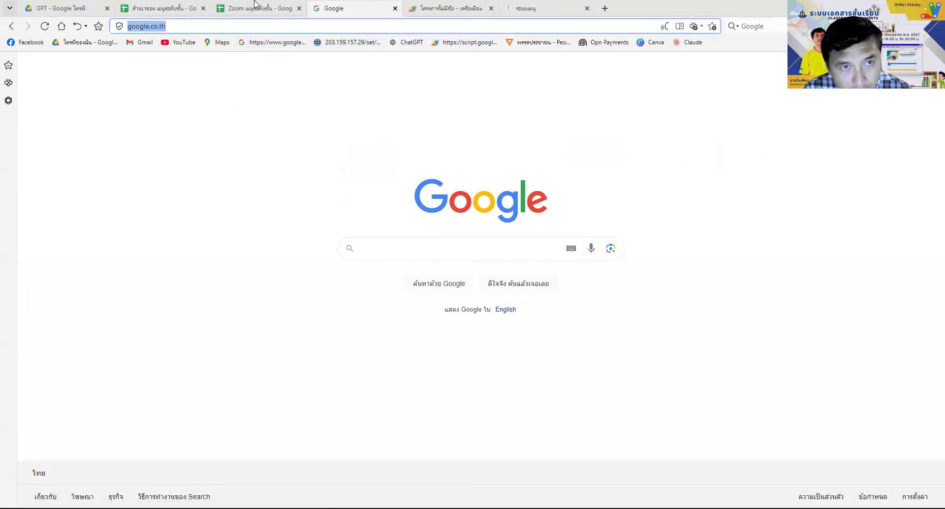
pyautogui.hotkey('ctrl', 'c')
pyautogui.hotkey('ctrl', 'pageup')
pyautogui.hotkey('ctrl', 'v')
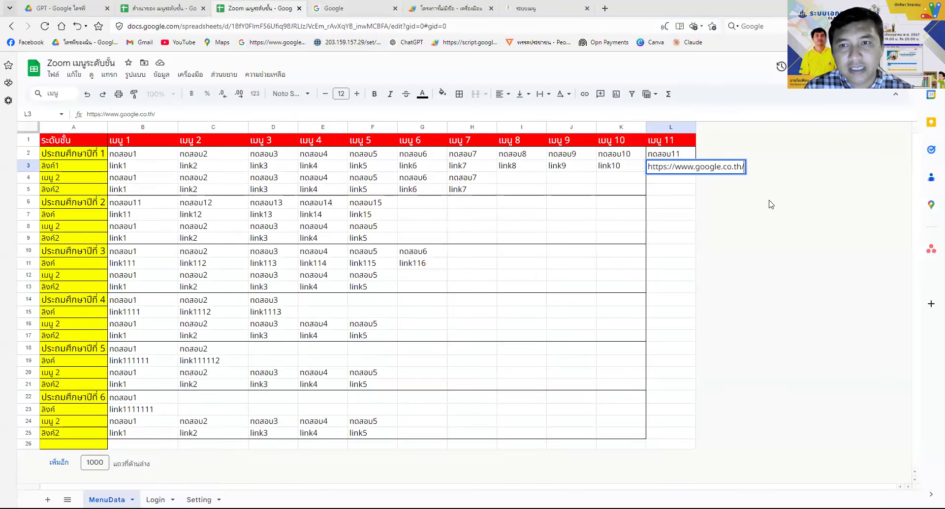
pyautogui.click(689, 202)
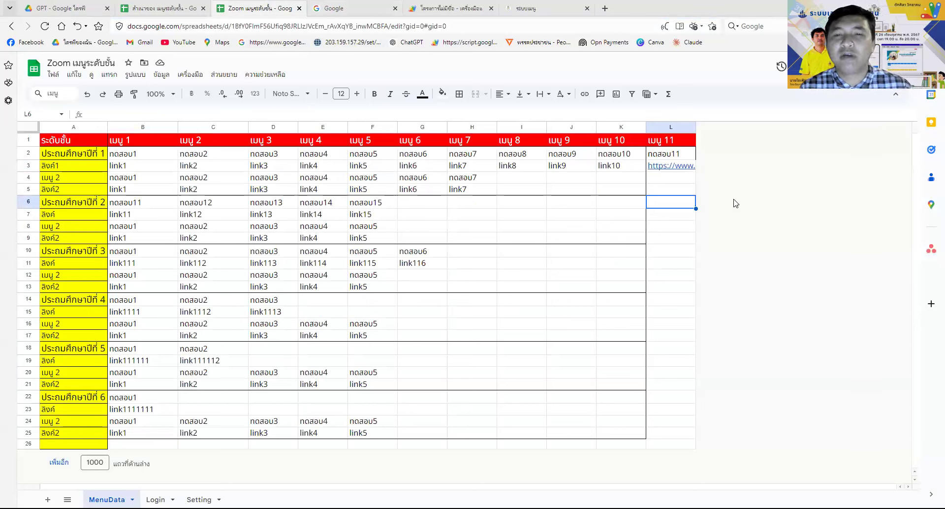
pyautogui.click(675, 167)
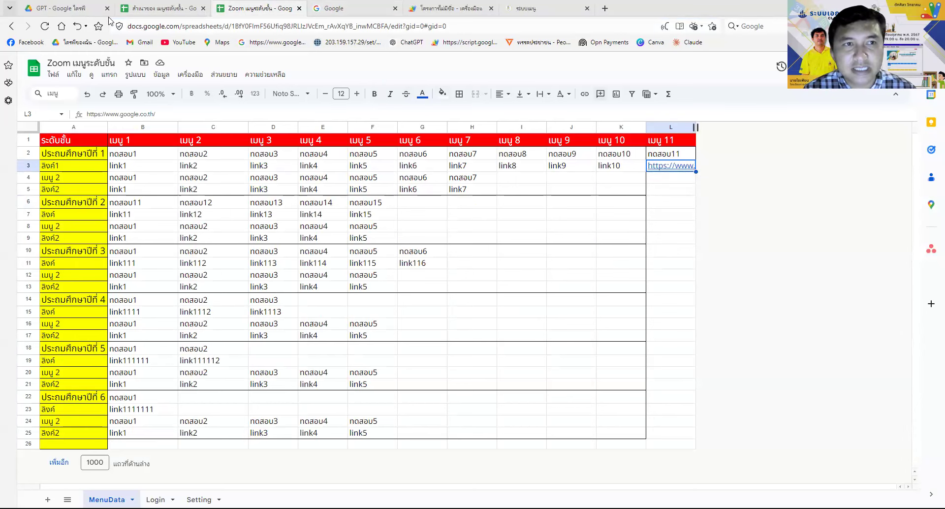
# In Google Drive, open the Slip folder, view the first image's options and browse the files, then go back to the GPT folder
pyautogui.click(64, 9)
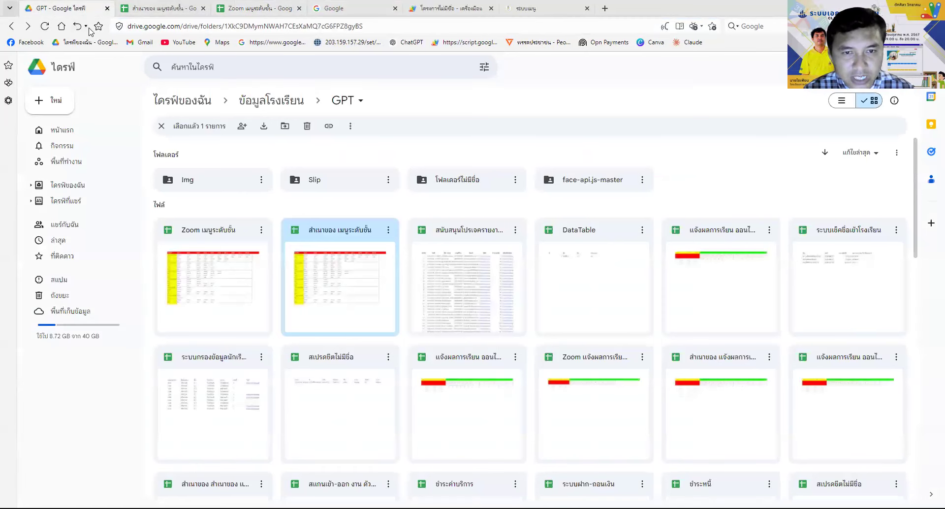
pyautogui.doubleClick(300, 180)
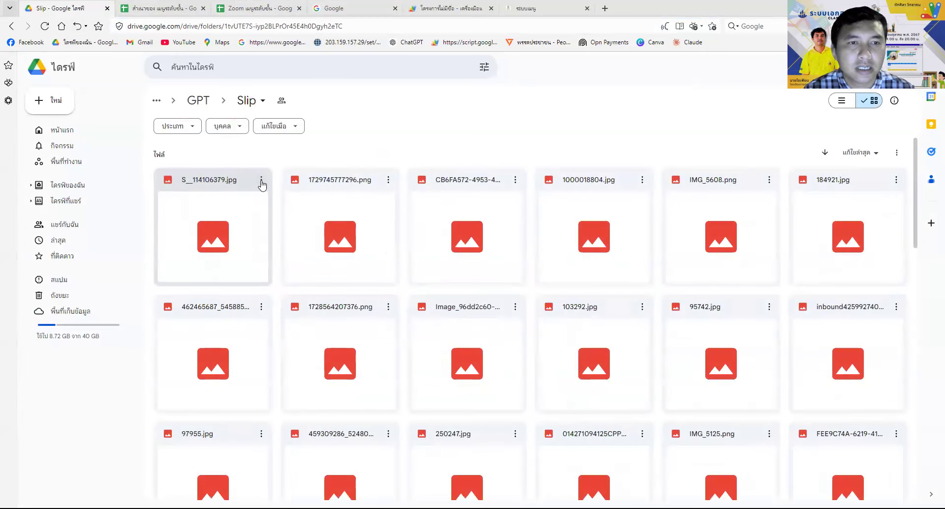
pyautogui.click(262, 181)
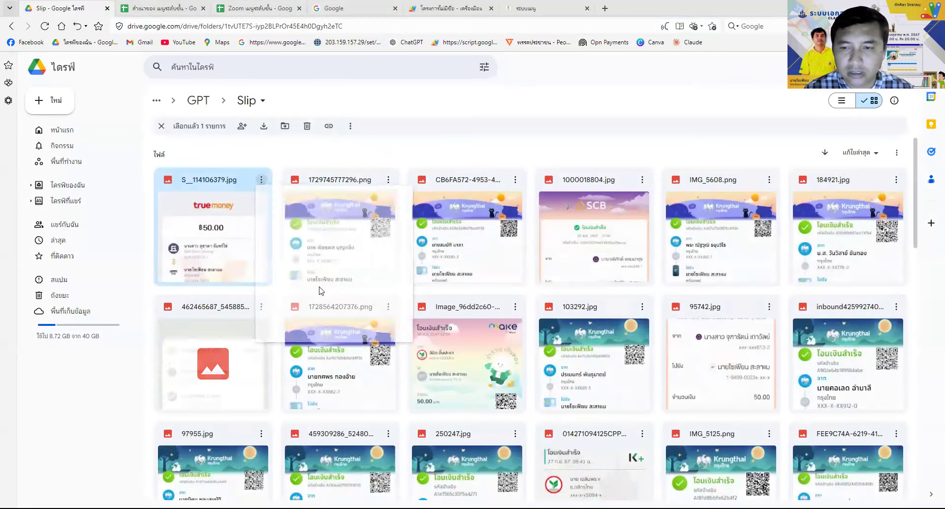
pyautogui.scroll(-3, 205, 102)
pyautogui.click(206, 102)
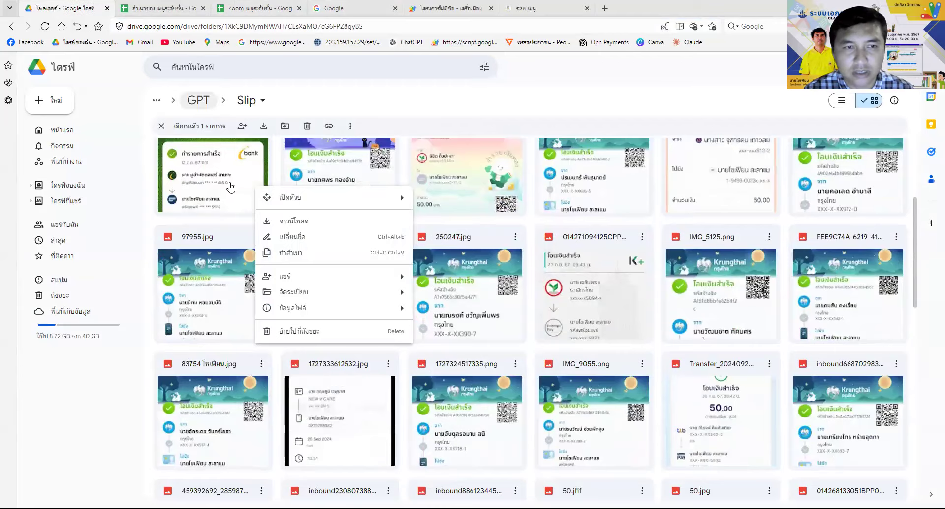
# Copy the sharing link of the first image in the Img folder and paste it into cell K3 of the MenuData sheet
pyautogui.doubleClick(208, 177)
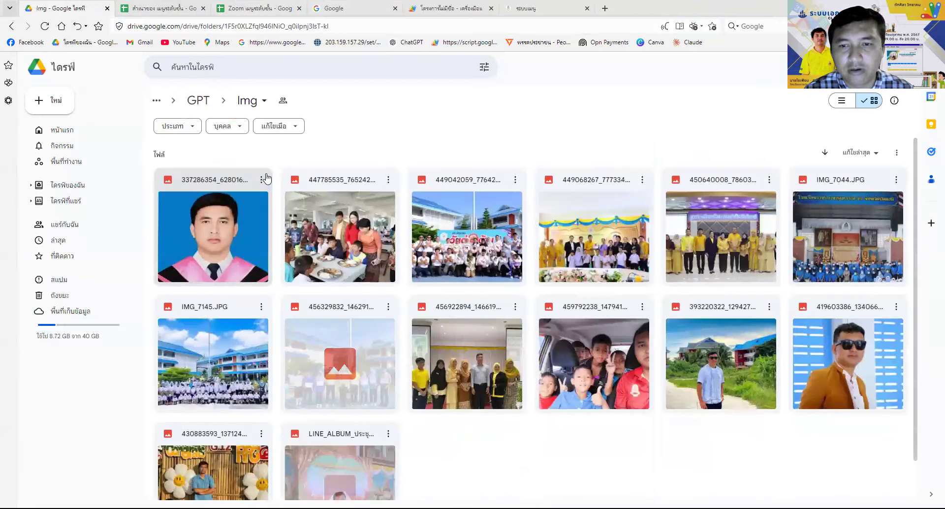
pyautogui.click(265, 179)
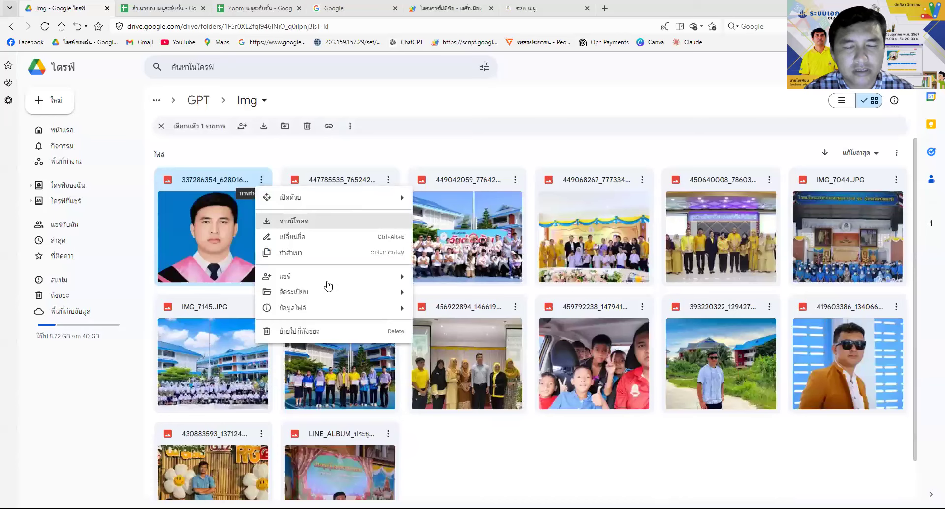
pyautogui.moveTo(330, 279)
pyautogui.click(457, 302)
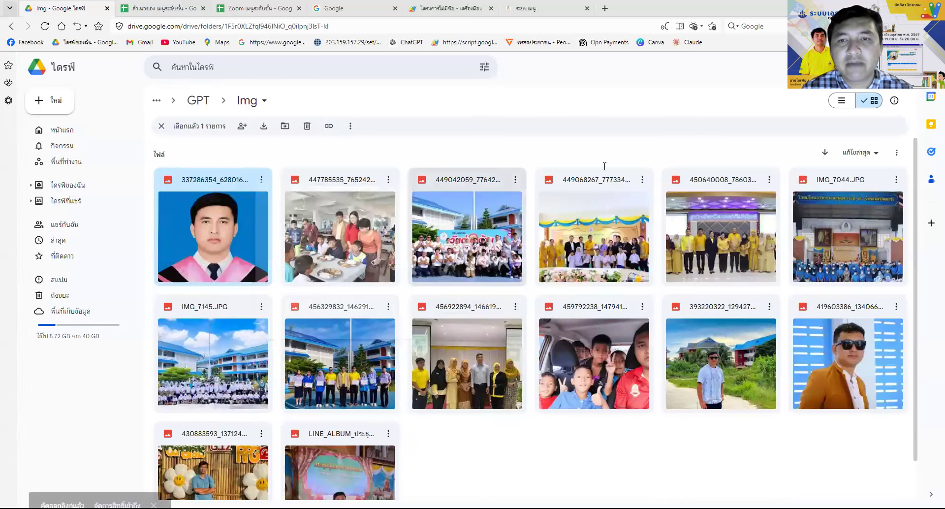
pyautogui.hotkey('ctrl', '3')
pyautogui.hotkey('ctrl', 'v')
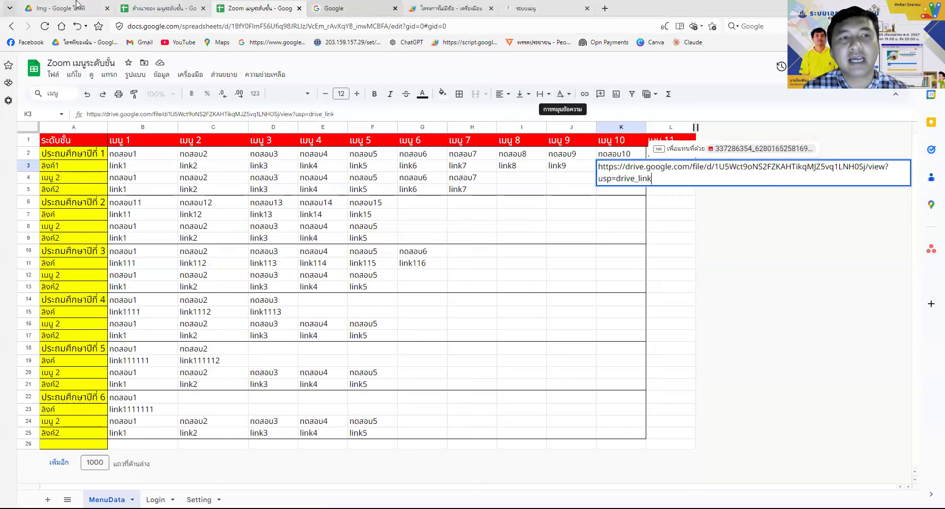
# In the first image's sharing settings, set general access to ทุกคนที่มีลิงก์ (anyone with the link) and copy its link
pyautogui.hotkey('ctrl', '1')
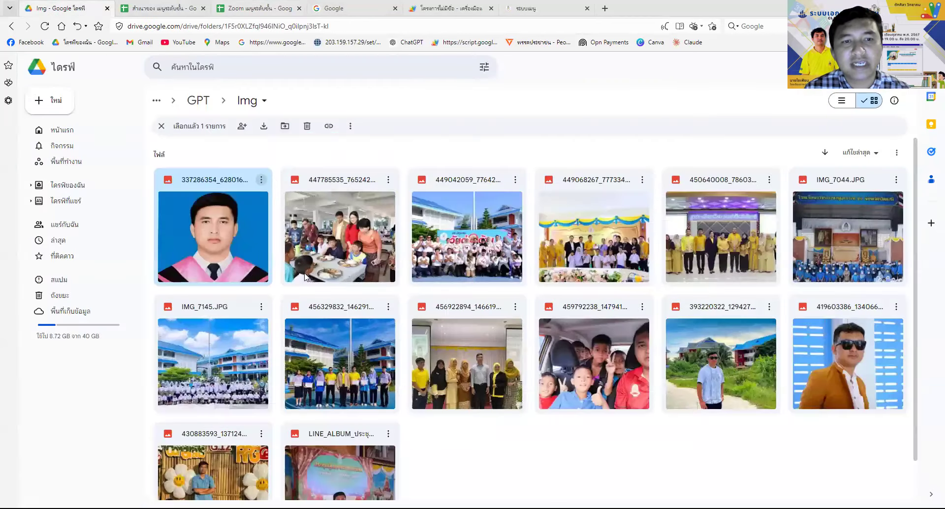
pyautogui.click(261, 179)
pyautogui.moveTo(308, 284)
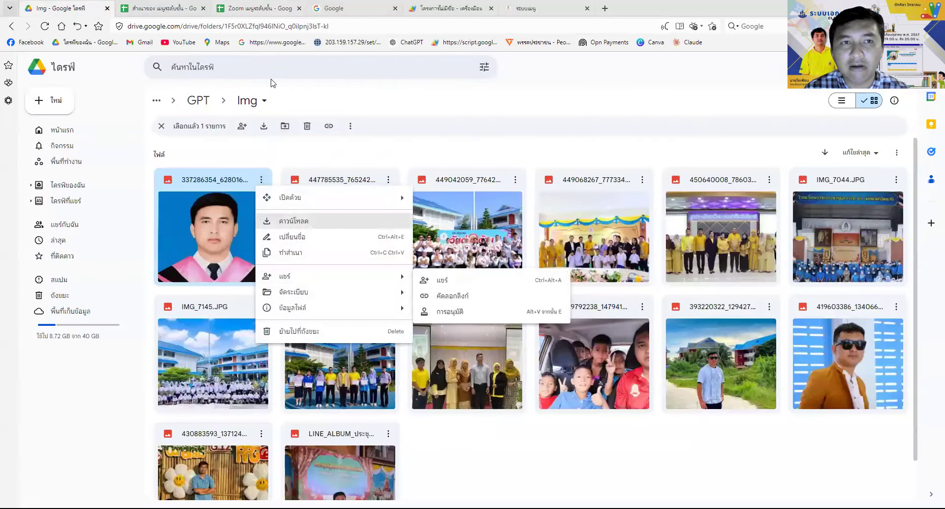
pyautogui.click(442, 280)
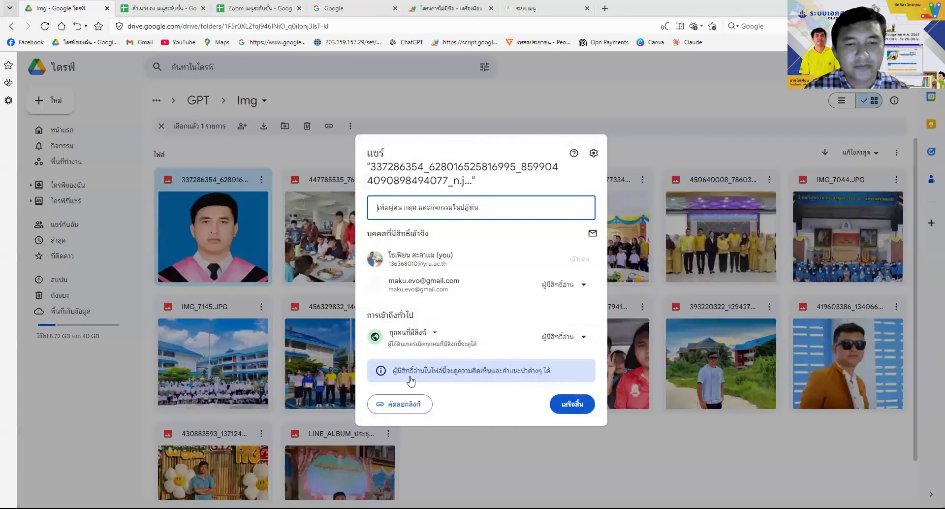
pyautogui.click(428, 339)
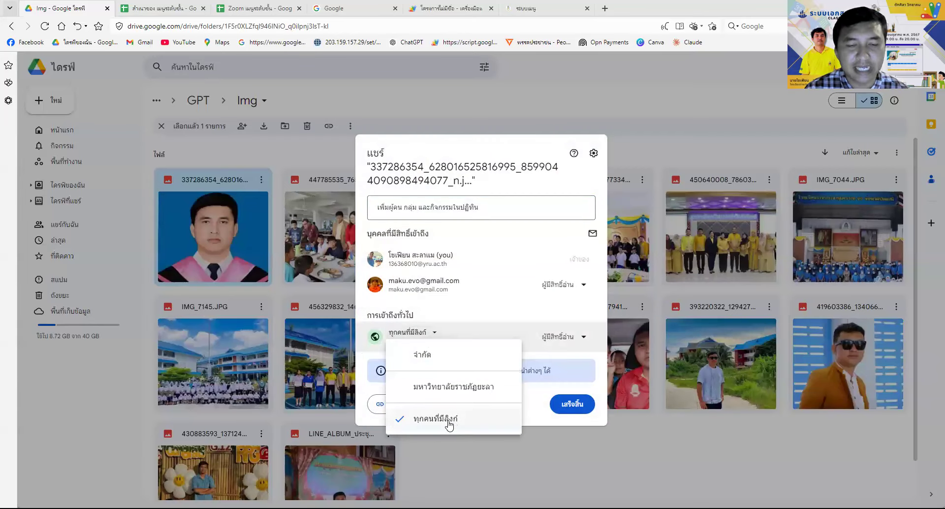
pyautogui.click(453, 425)
pyautogui.click(399, 404)
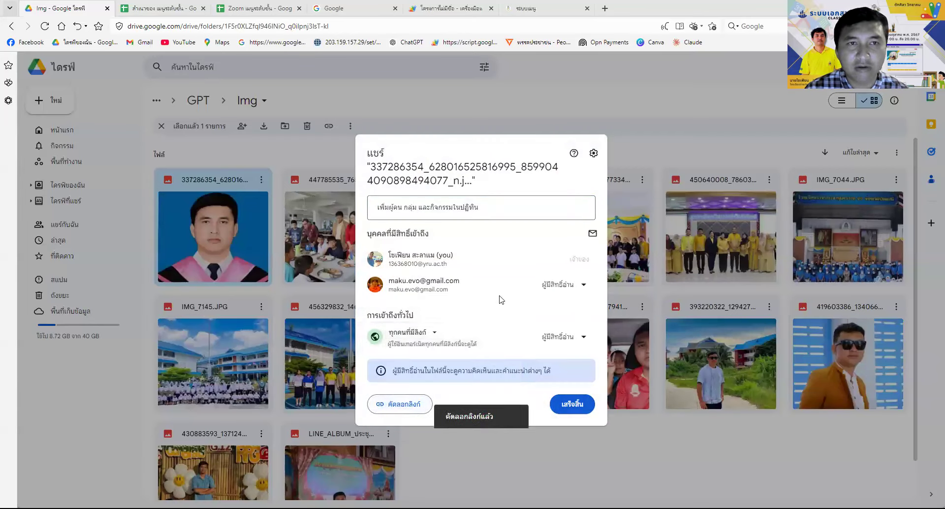
# Enter the copied image link in cell K3 as the link for ทดสอบ10 and preview the linked file
pyautogui.hotkey('ctrl', '3')
pyautogui.hotkey('ctrl', 'v')
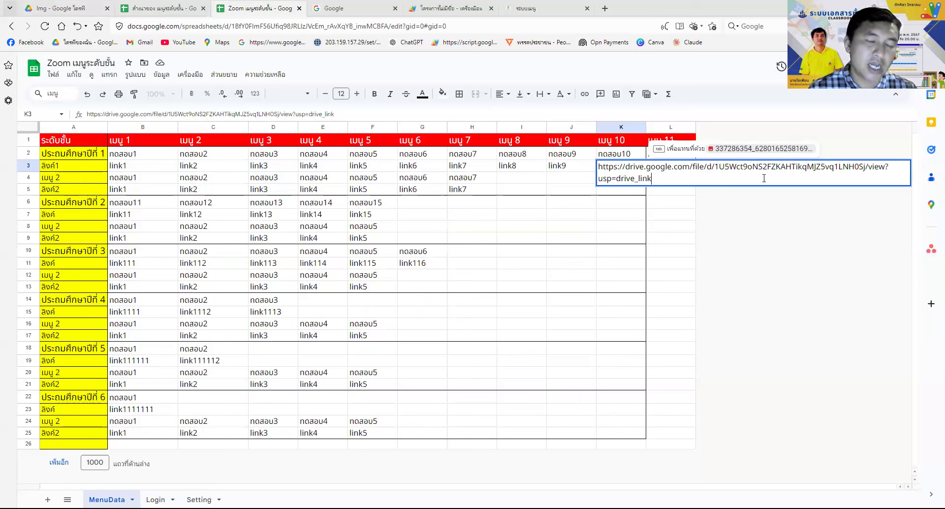
pyautogui.click(689, 227)
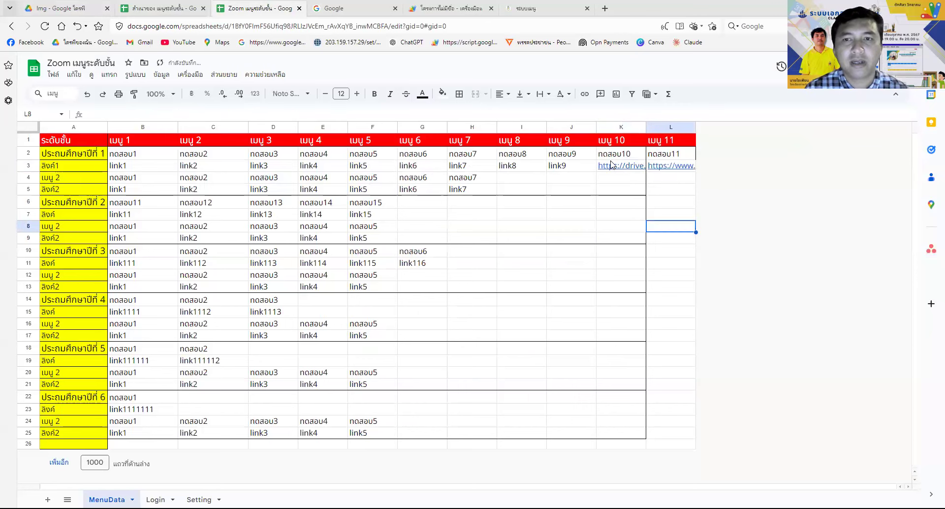
pyautogui.moveTo(610, 167)
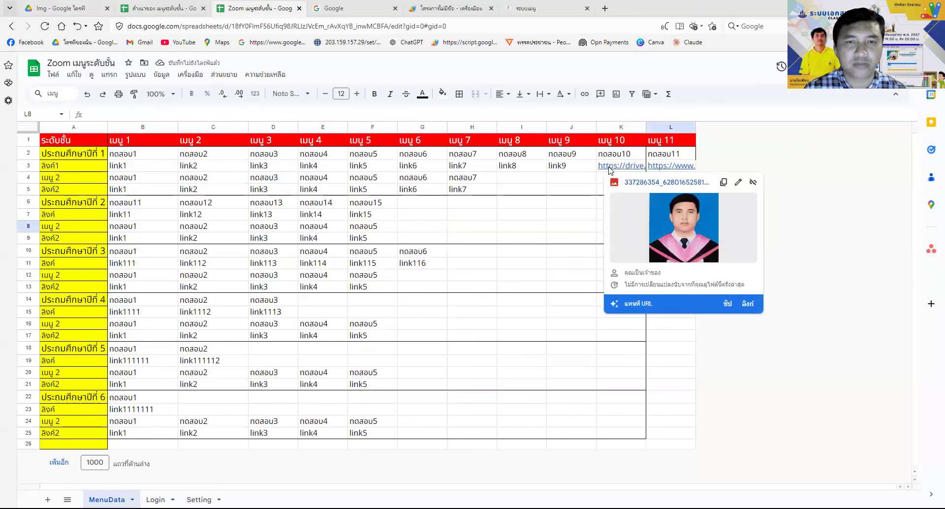
pyautogui.click(533, 188)
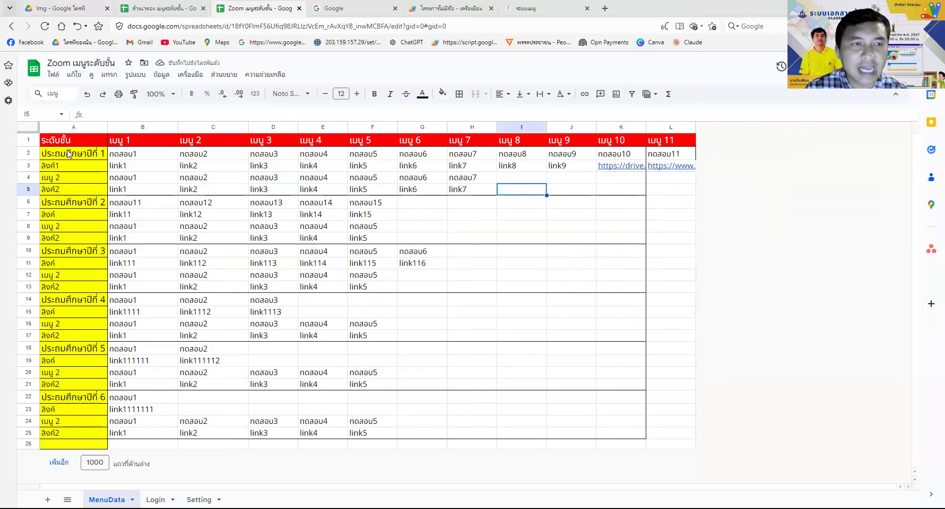
# Review the ประถมศึกษาปีที่ 1 menu ranges A2:L3 and A4:L5, and compare them with the web app's menu buttons
pyautogui.moveTo(105, 154); pyautogui.dragTo(688, 170)
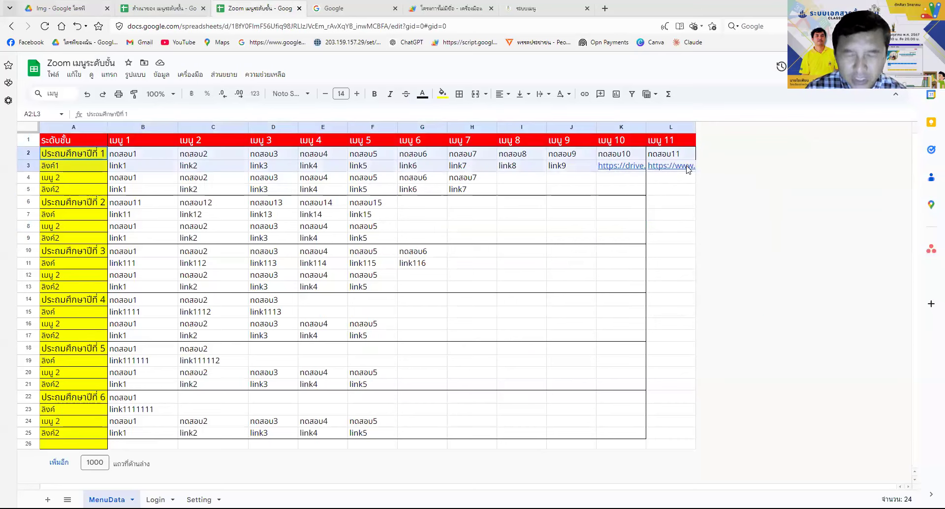
pyautogui.moveTo(689, 170)
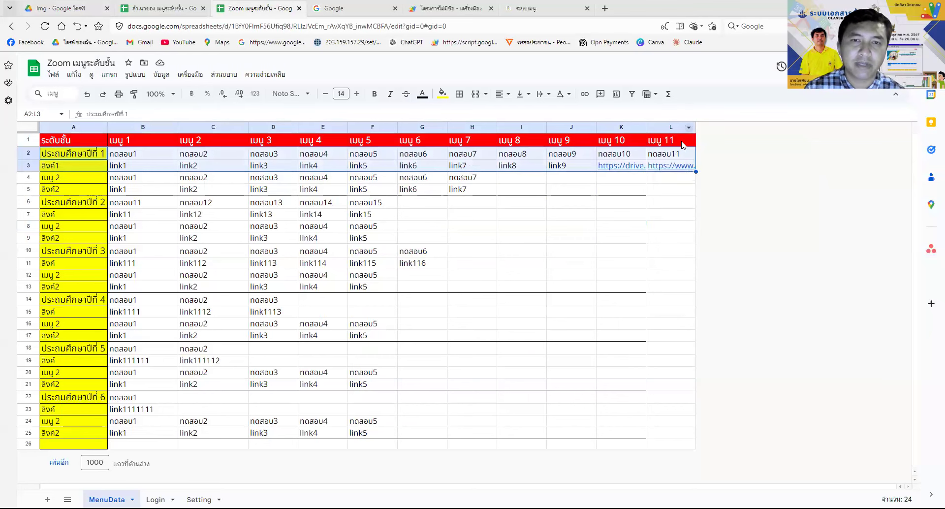
pyautogui.moveTo(72, 180); pyautogui.dragTo(671, 182)
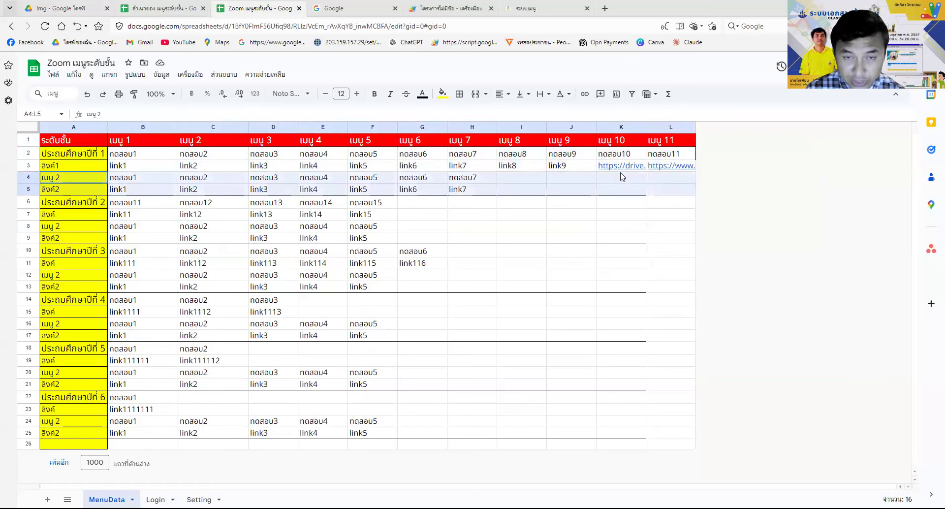
pyautogui.click(537, 8)
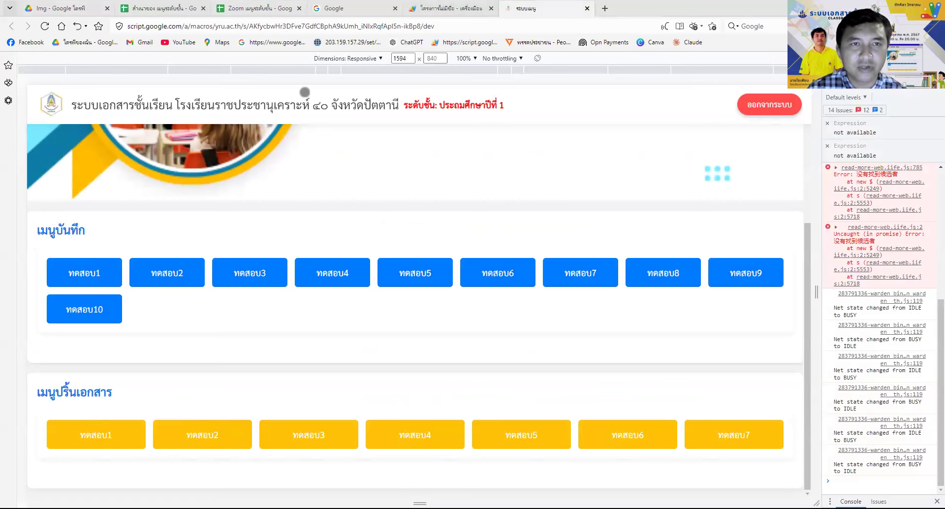
# Clear ทดสอบ7 and link7 from cells H4:H5 in the ประถมศึกษาปีที่ 1 เมนู 2 rows
pyautogui.hotkey('ctrl', '3')
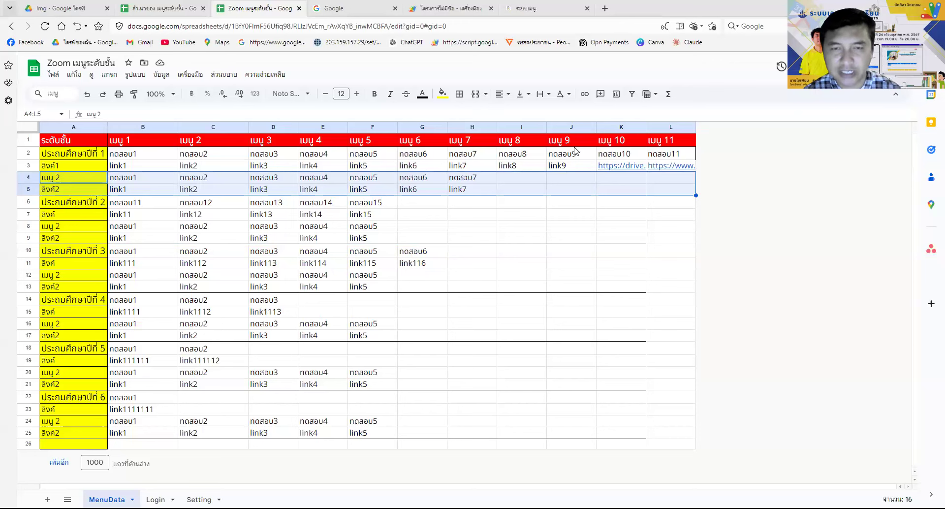
pyautogui.click(426, 191)
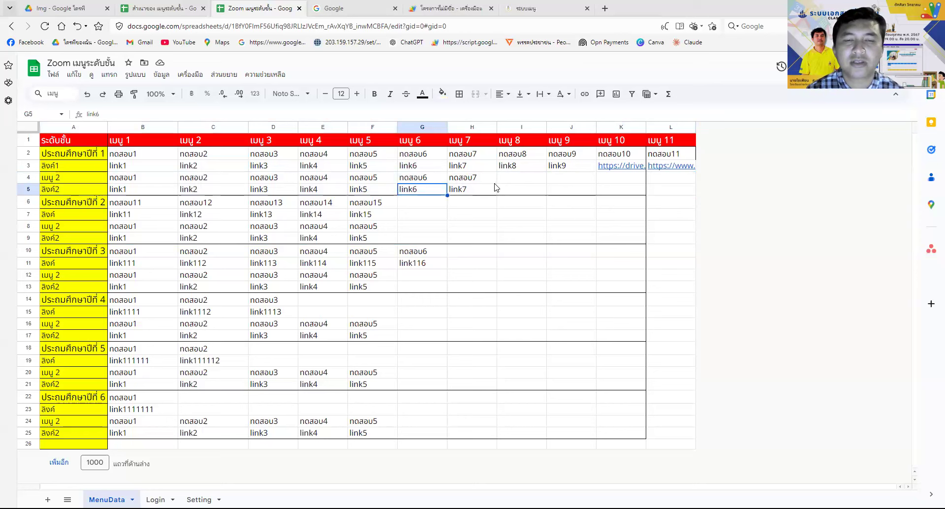
pyautogui.moveTo(475, 183); pyautogui.dragTo(475, 195)
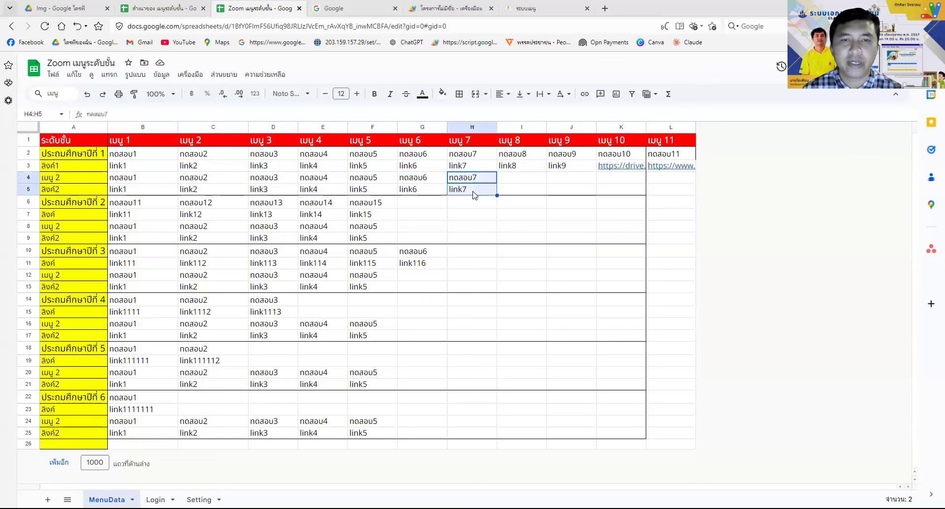
pyautogui.press('Delete')
pyautogui.click(474, 193)
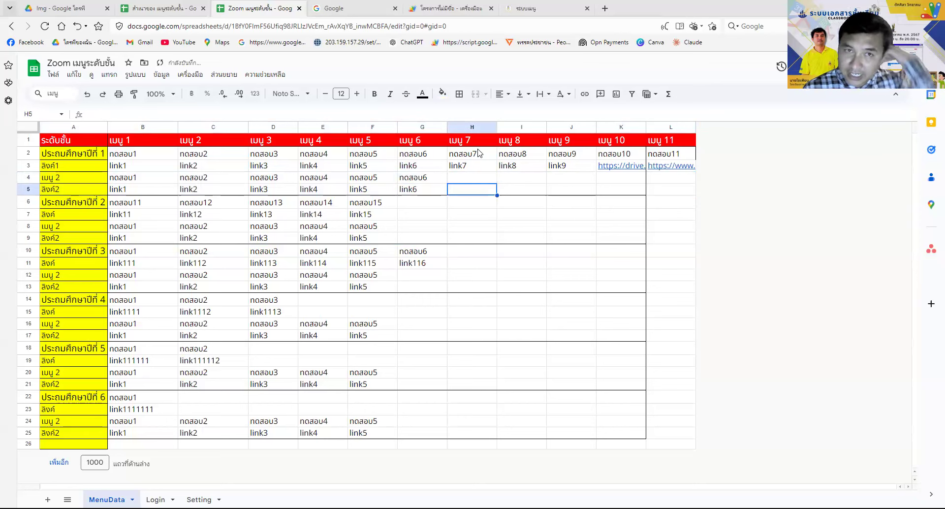
# Reload the classroom document web app and log in with the account's username and password
pyautogui.click(537, 8)
pyautogui.press('F5')
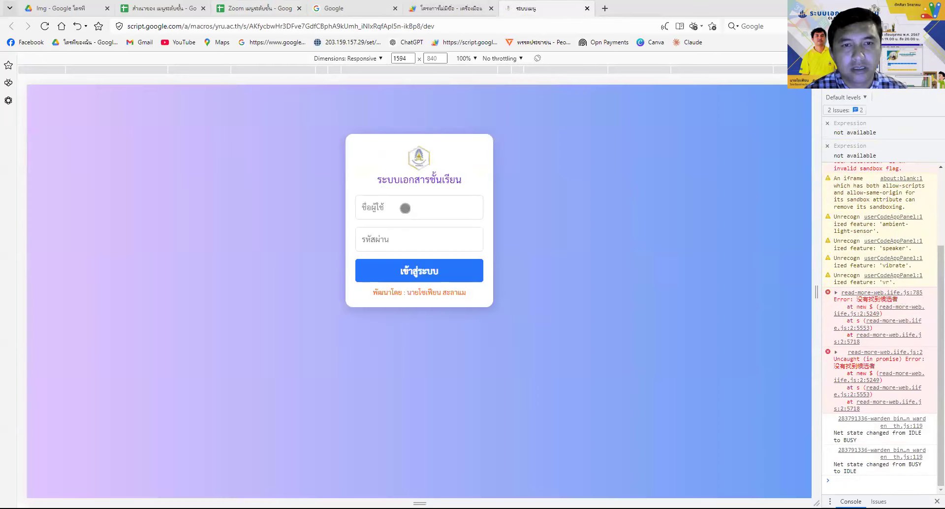
pyautogui.click(405, 207)
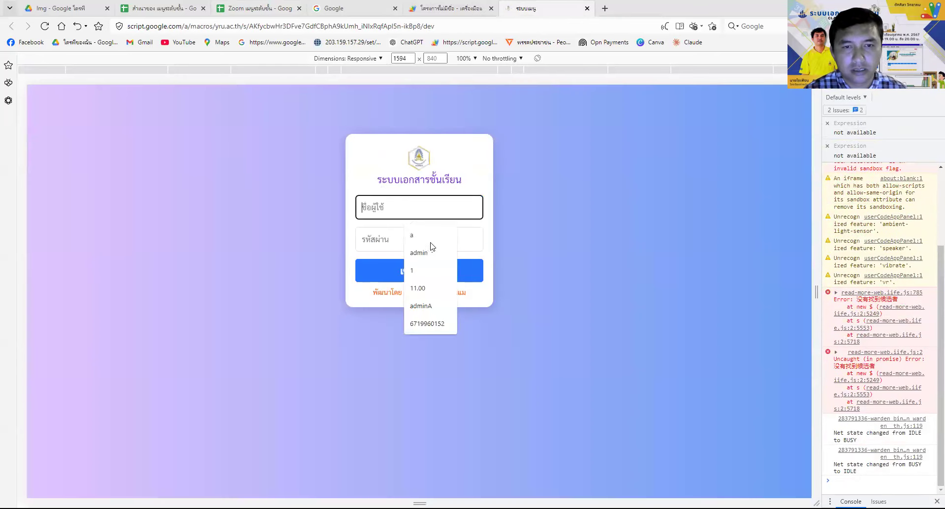
pyautogui.click(428, 245)
pyautogui.write('a')
pyautogui.click(423, 260)
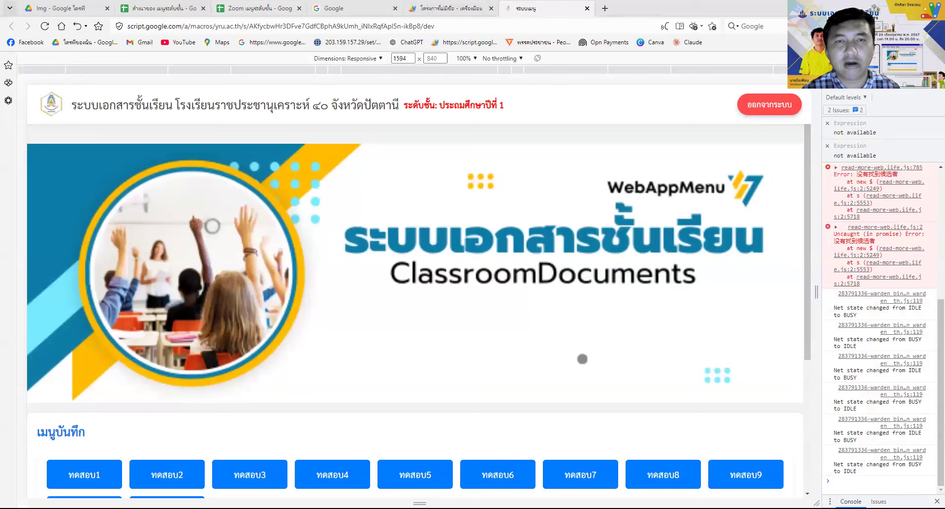
# Examine the เมนูบันทึก and เมนูปริ้นเอกสาร buttons in the web app and compare them with the MenuData sheet
pyautogui.scroll(-2, 581, 344)
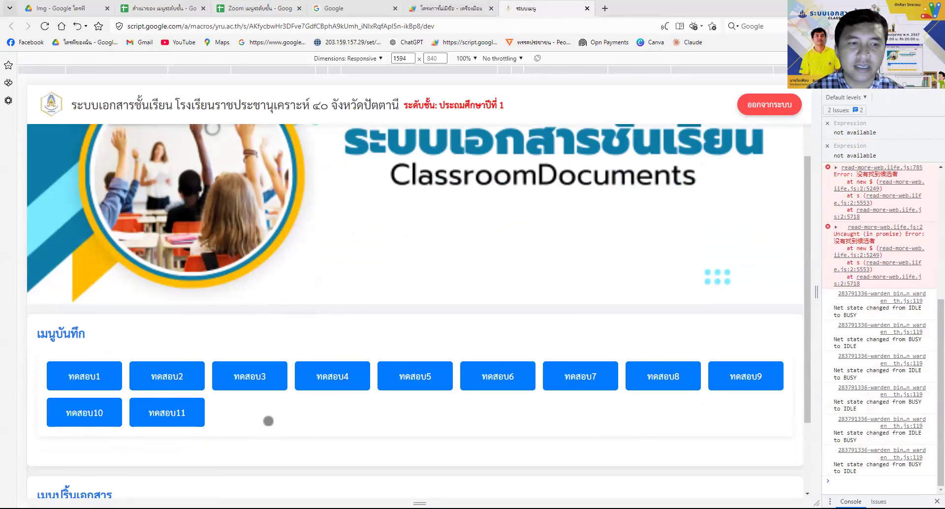
pyautogui.click(260, 8)
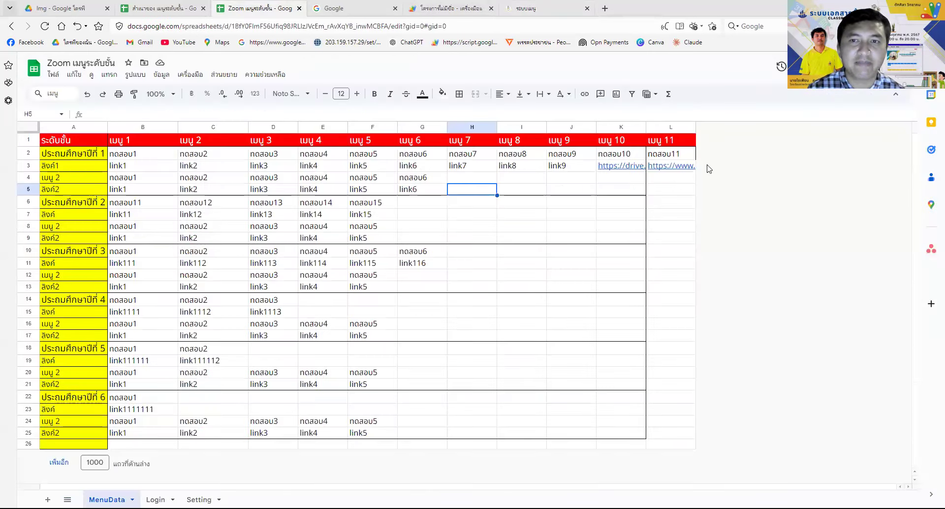
pyautogui.click(524, 7)
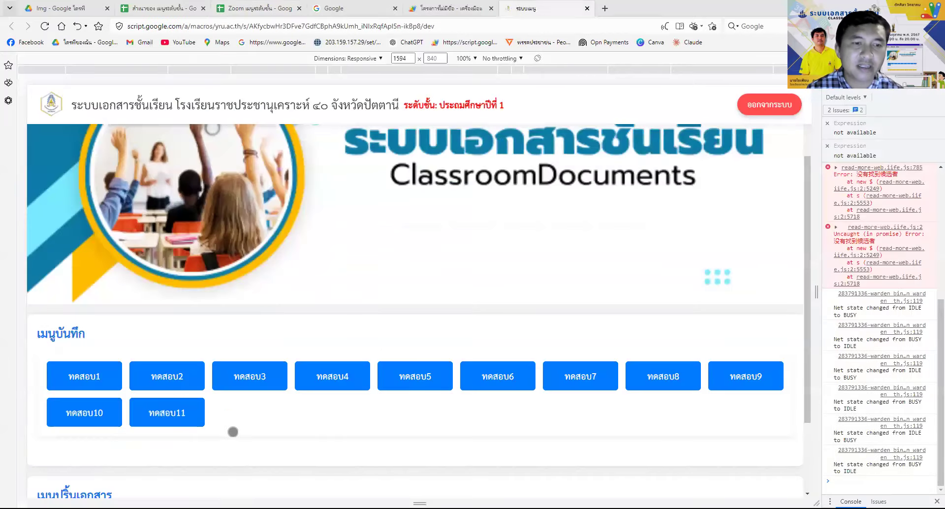
pyautogui.scroll(-2, 162, 414)
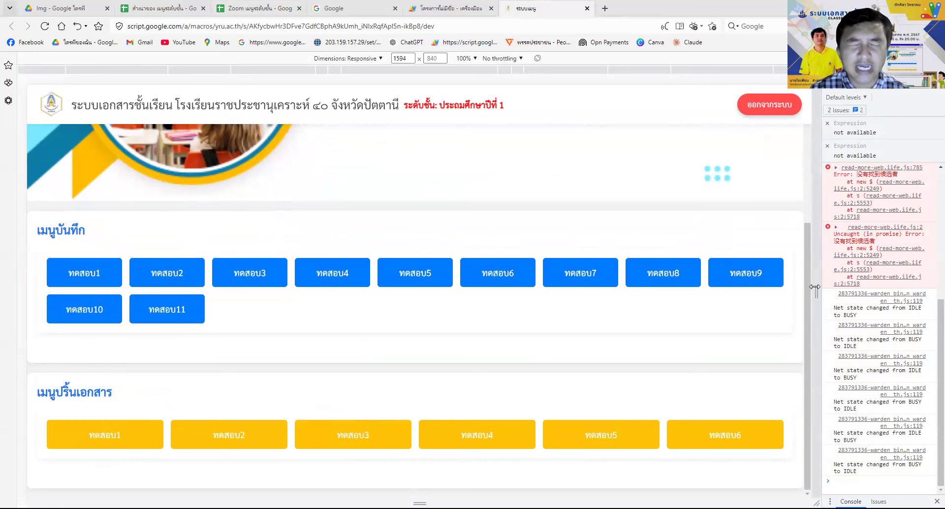
pyautogui.scroll(4, 724, 303)
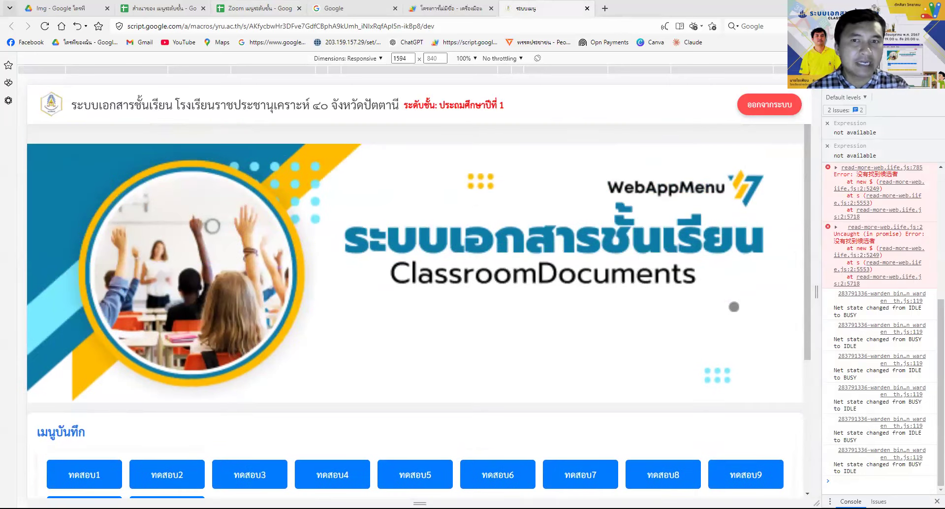
pyautogui.scroll(-4, 733, 306)
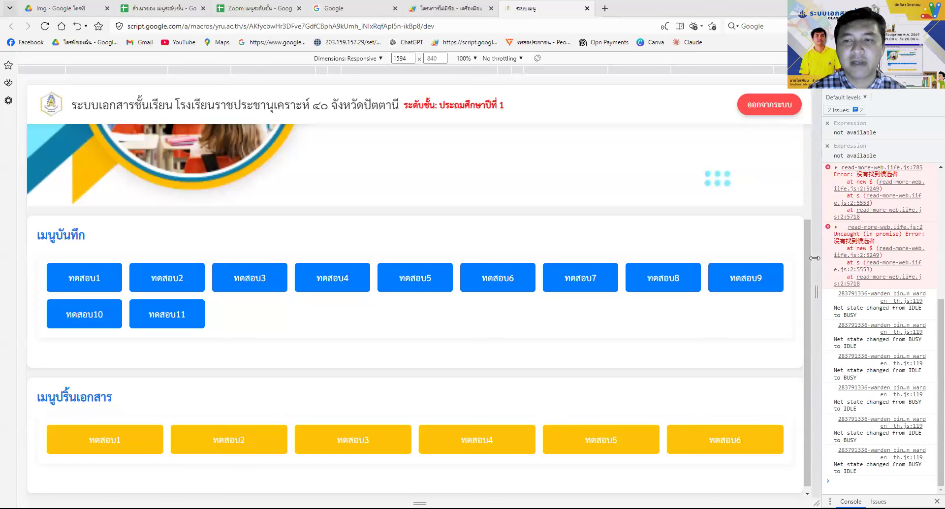
# Narrow the responsive preview to 1016 and 800 pixels wide to examine how the menu buttons rearrange
pyautogui.moveTo(816, 258); pyautogui.dragTo(875, 249)
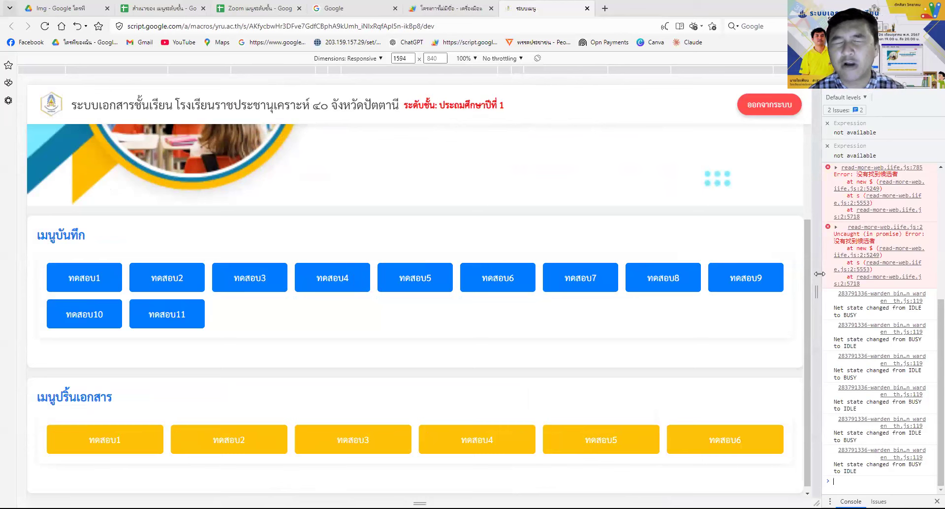
pyautogui.moveTo(820, 274); pyautogui.dragTo(678, 275)
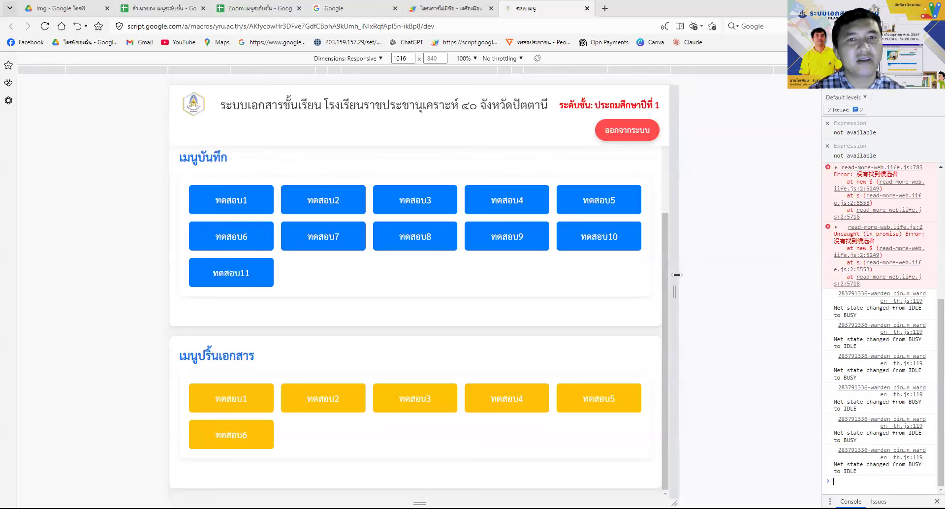
pyautogui.moveTo(676, 275); pyautogui.dragTo(624, 276)
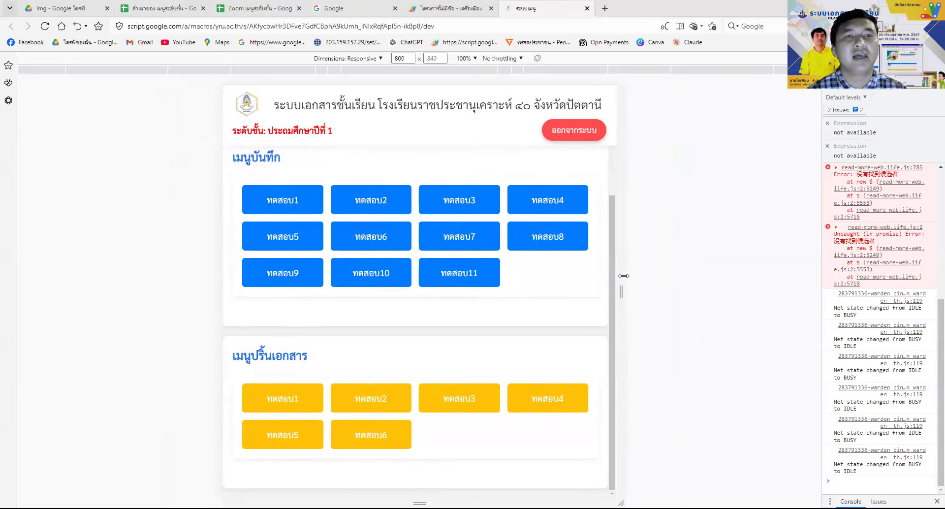